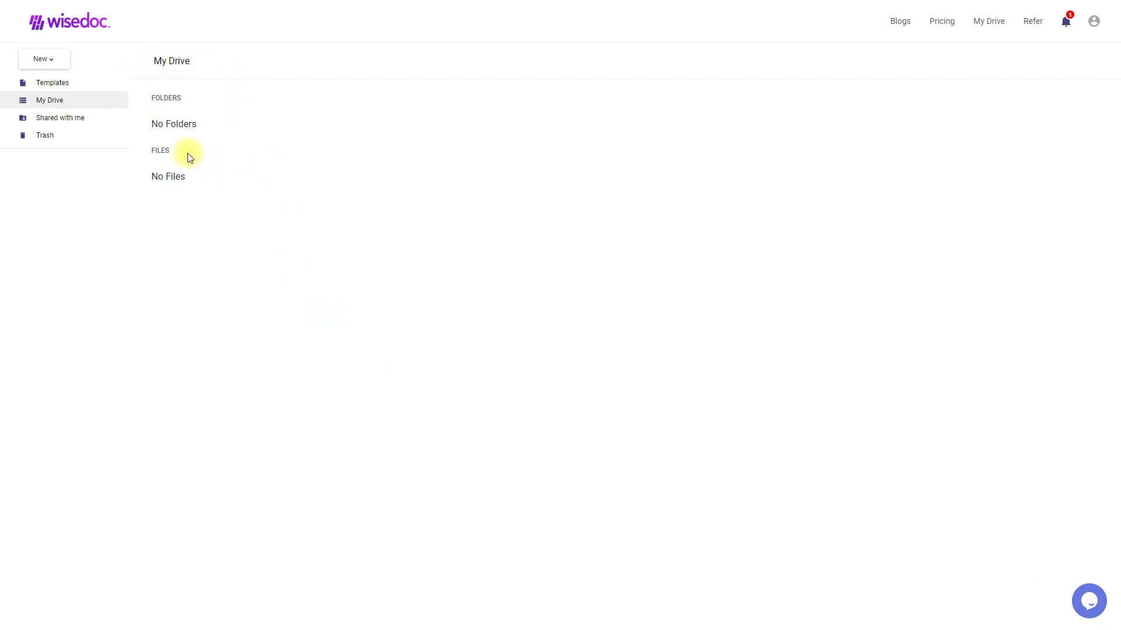
Open the Templates gallery filtered to Resume and browse the 20 resume templates
{"action": "left_click", "coordinate": [55, 63]}
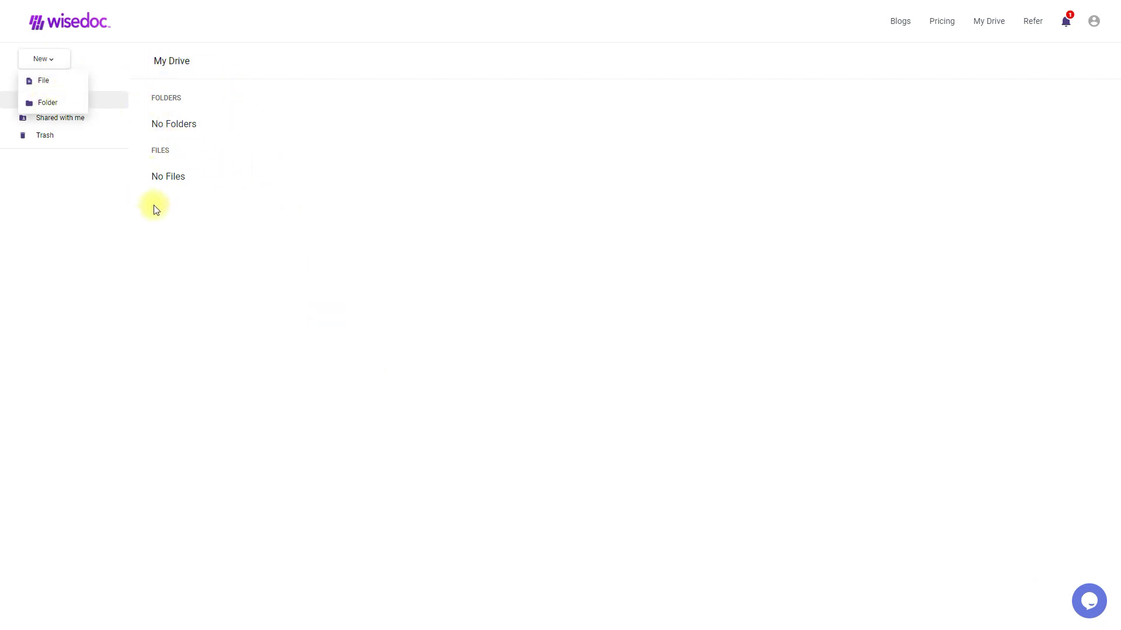
{"action": "left_click", "coordinate": [288, 209]}
{"action": "left_click", "coordinate": [57, 83]}
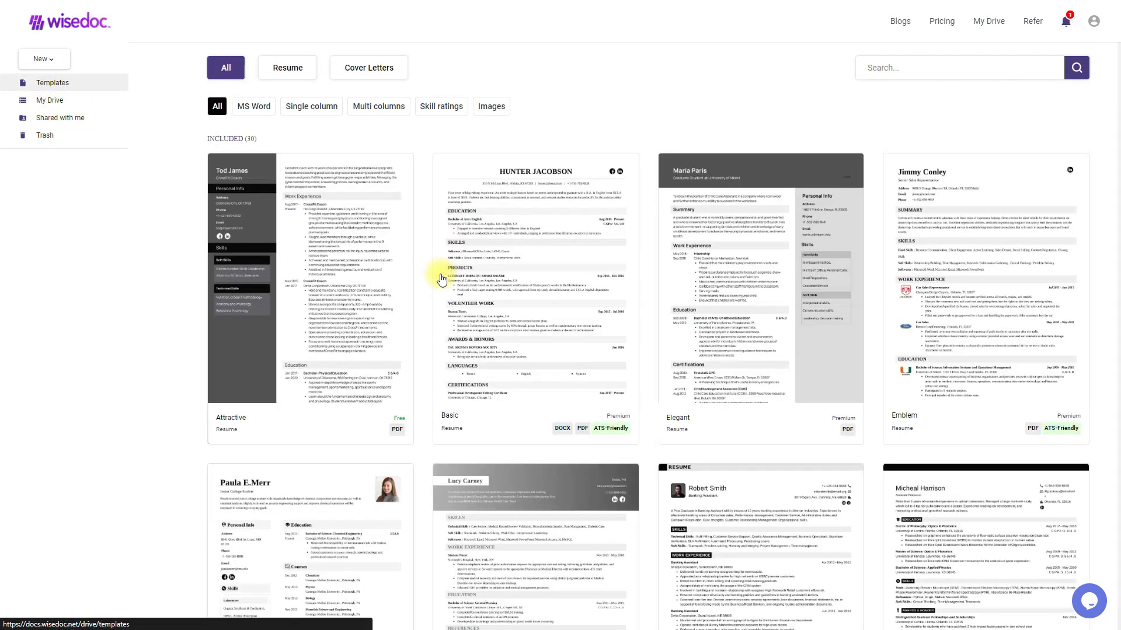
{"action": "left_click", "coordinate": [292, 69]}
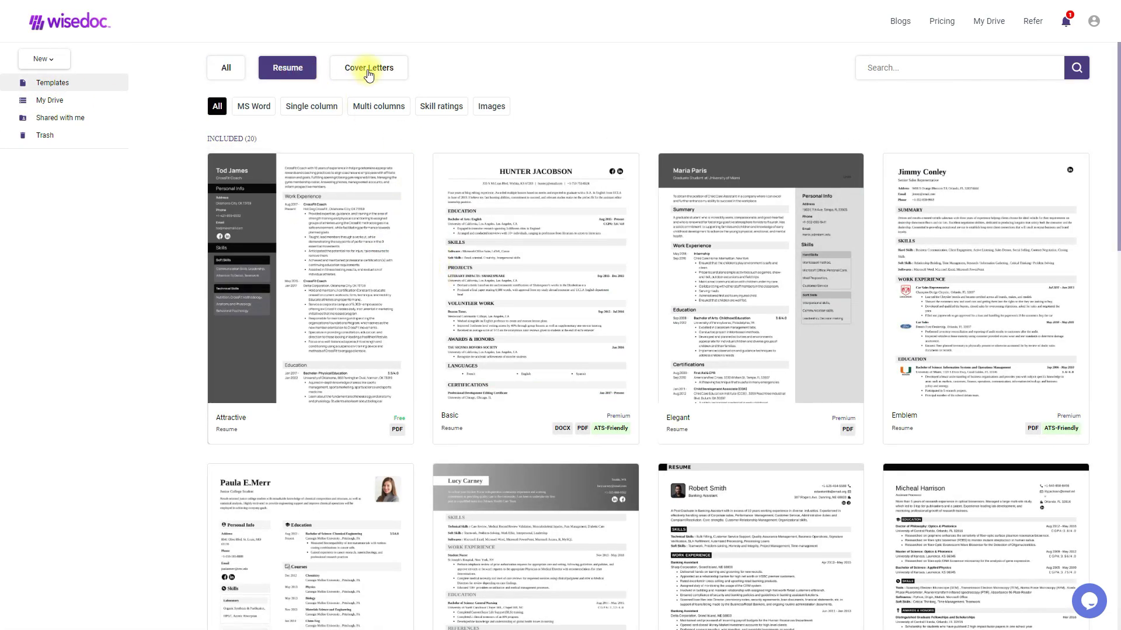
{"action": "scroll", "coordinate": [530, 300], "scroll_direction": "down", "scroll_amount": 10}
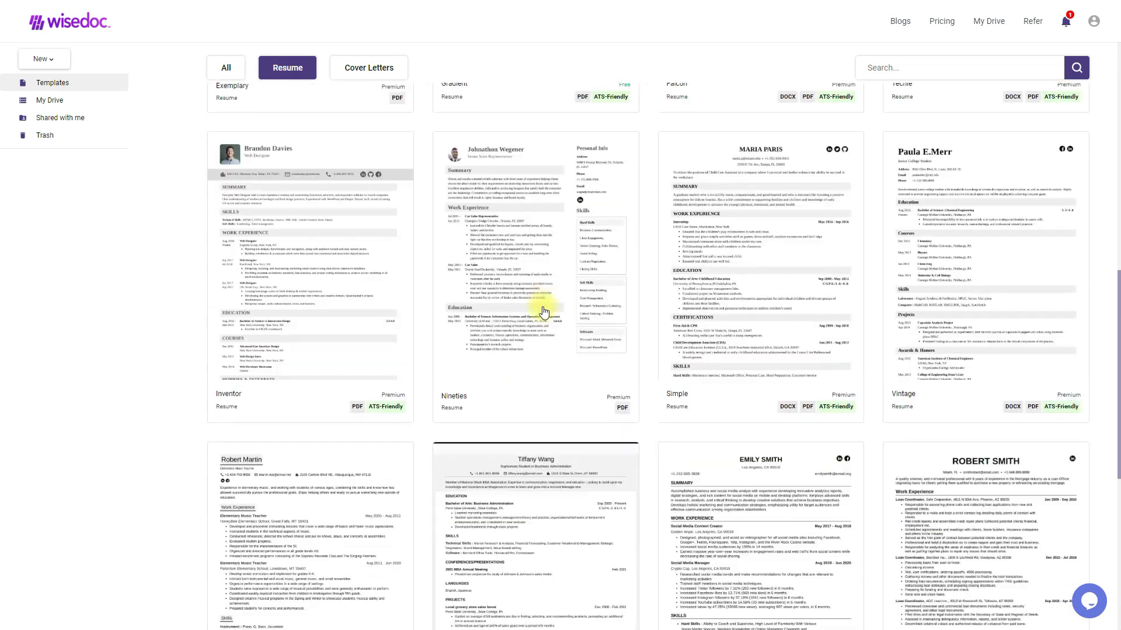
{"action": "scroll", "coordinate": [544, 312], "scroll_direction": "up", "scroll_amount": 7}
{"action": "scroll", "coordinate": [544, 312], "scroll_direction": "up", "scroll_amount": 3}
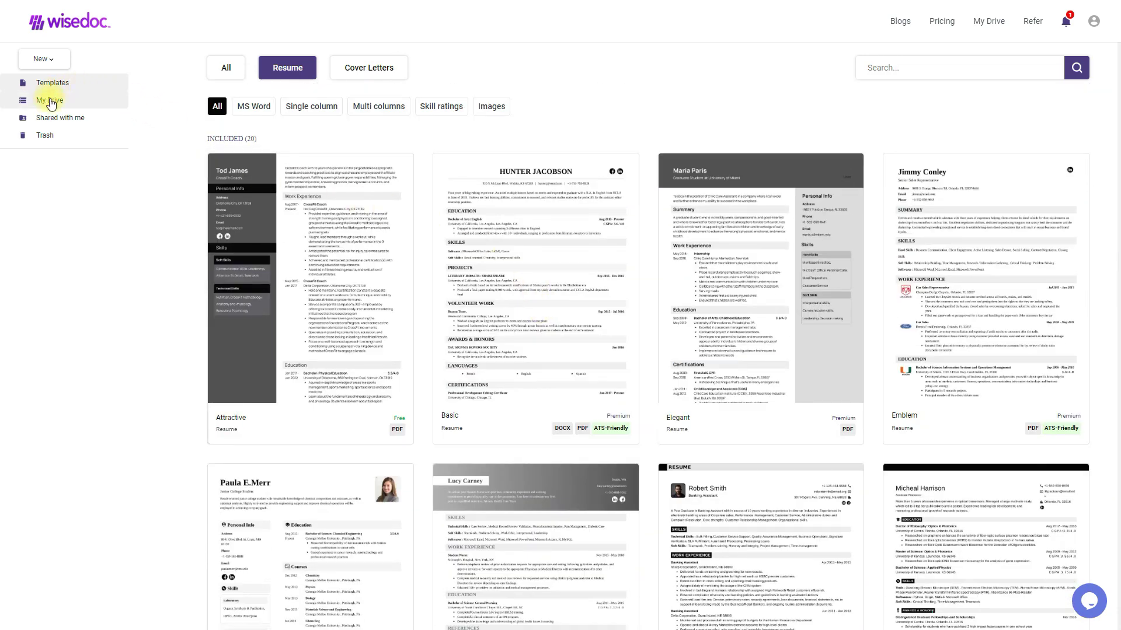
Make a new '2023 application' folder in My Drive and open the empty folder
{"action": "left_click", "coordinate": [51, 101]}
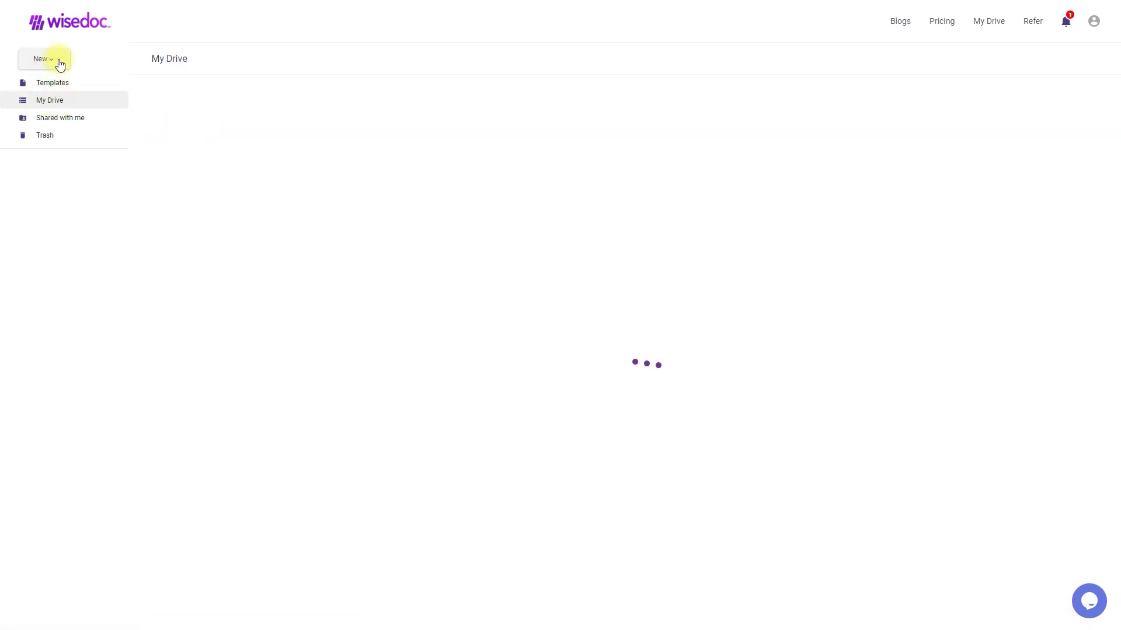
{"action": "left_click", "coordinate": [49, 61]}
{"action": "left_click", "coordinate": [53, 102]}
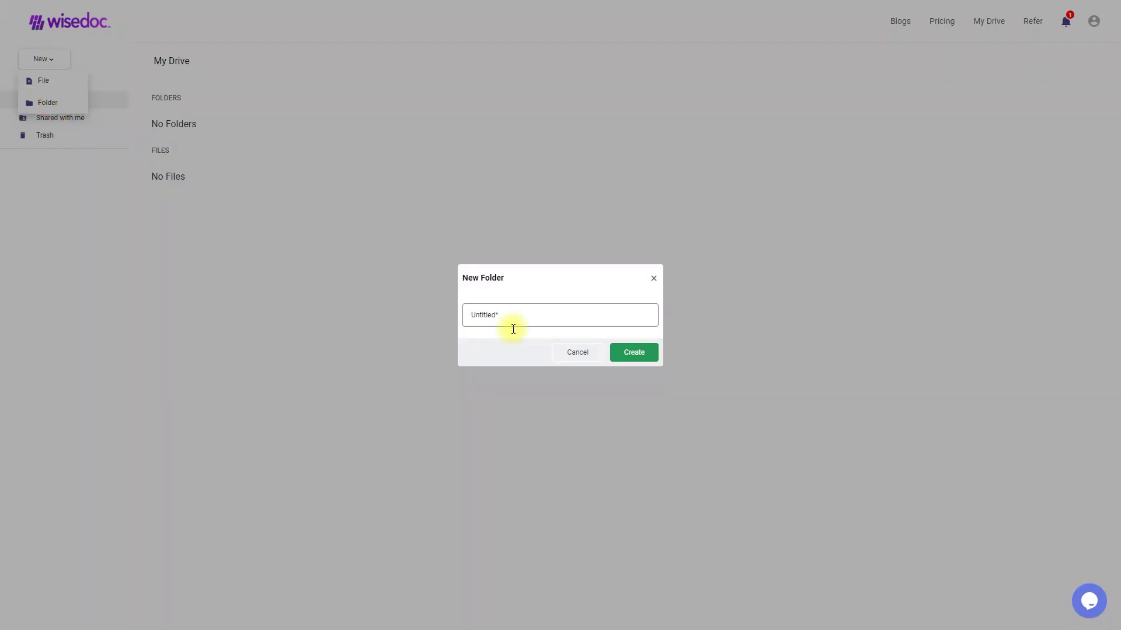
{"action": "left_click_drag", "start_coordinate": [513, 305], "coordinate": [458, 308]}
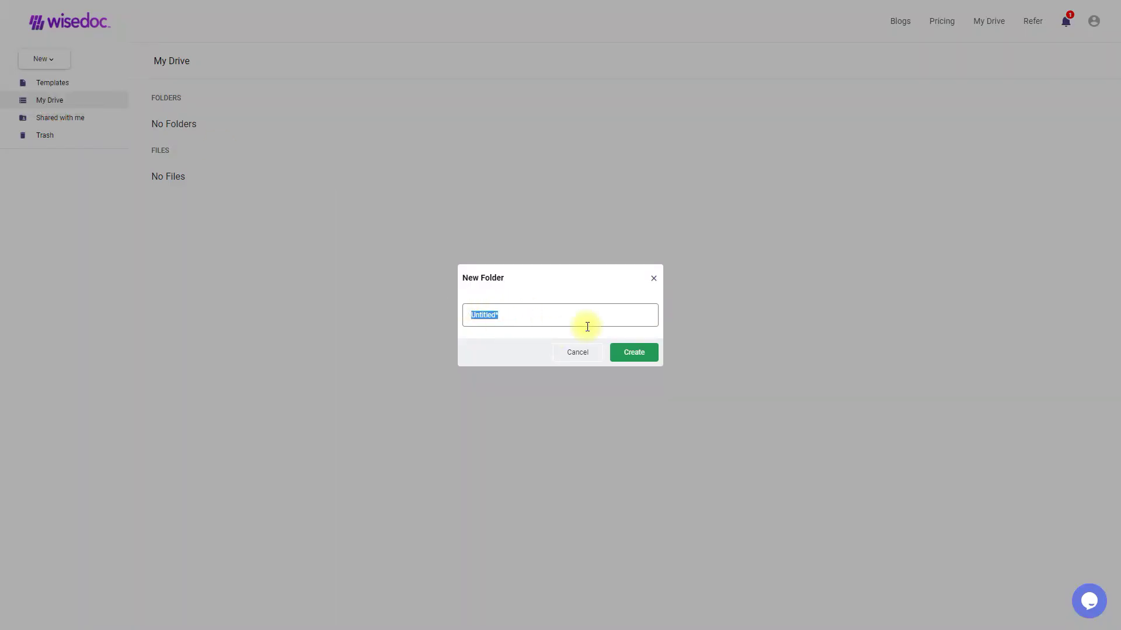
{"action": "type", "text": "2023 application"}
{"action": "left_click", "coordinate": [634, 353]}
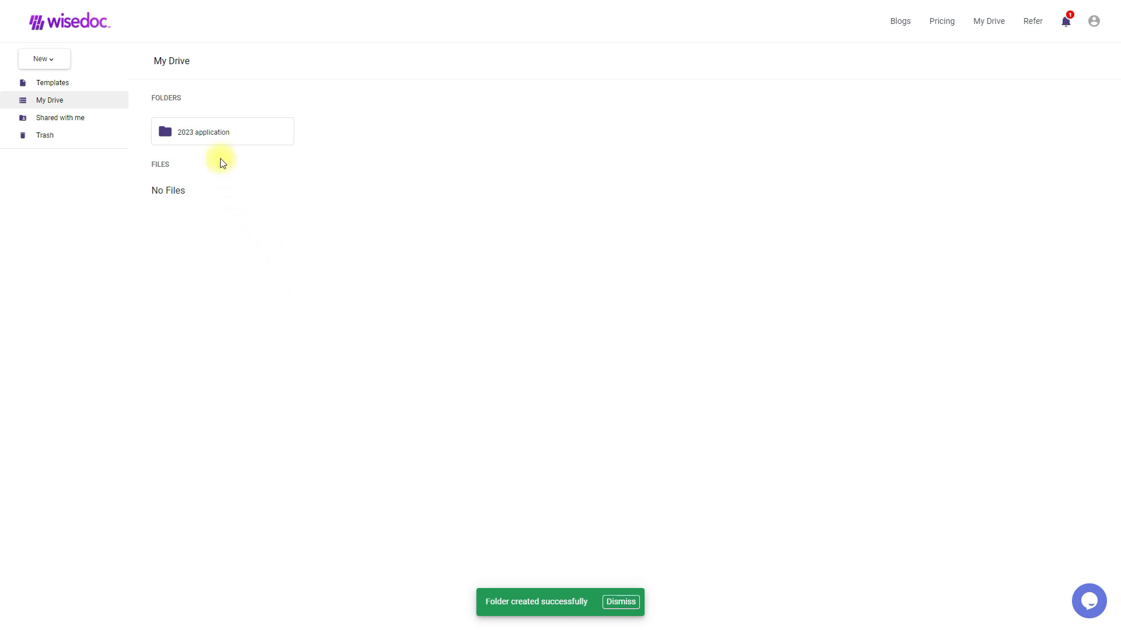
{"action": "left_click", "coordinate": [215, 135]}
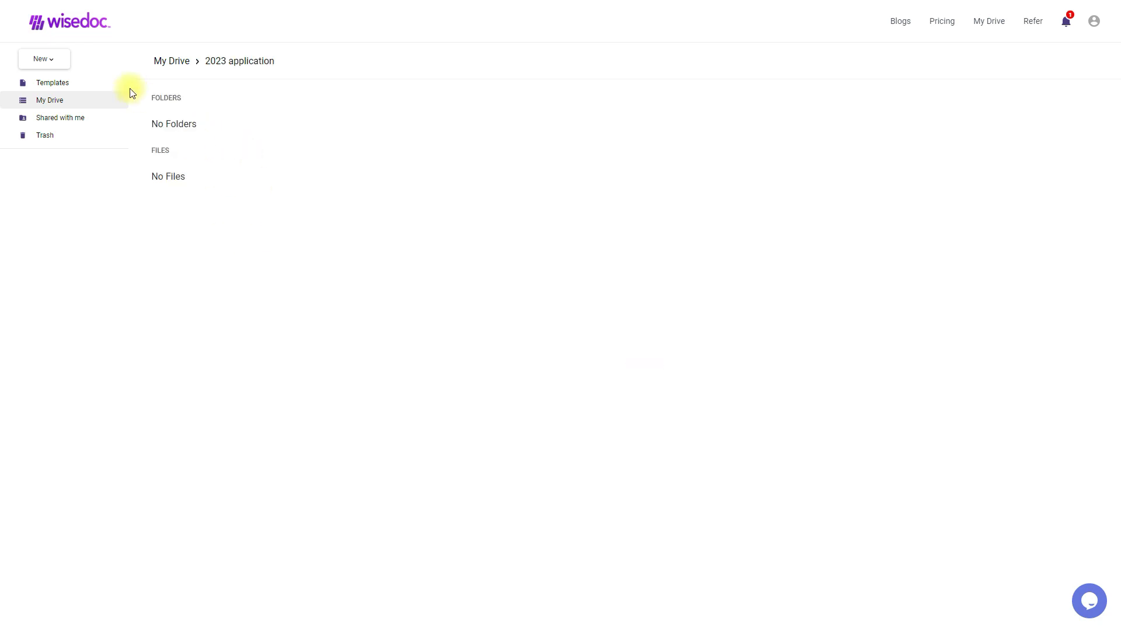
Create a file named 'Wisedoc Resume' using the Basic resume template
{"action": "left_click", "coordinate": [48, 60]}
{"action": "left_click", "coordinate": [45, 79]}
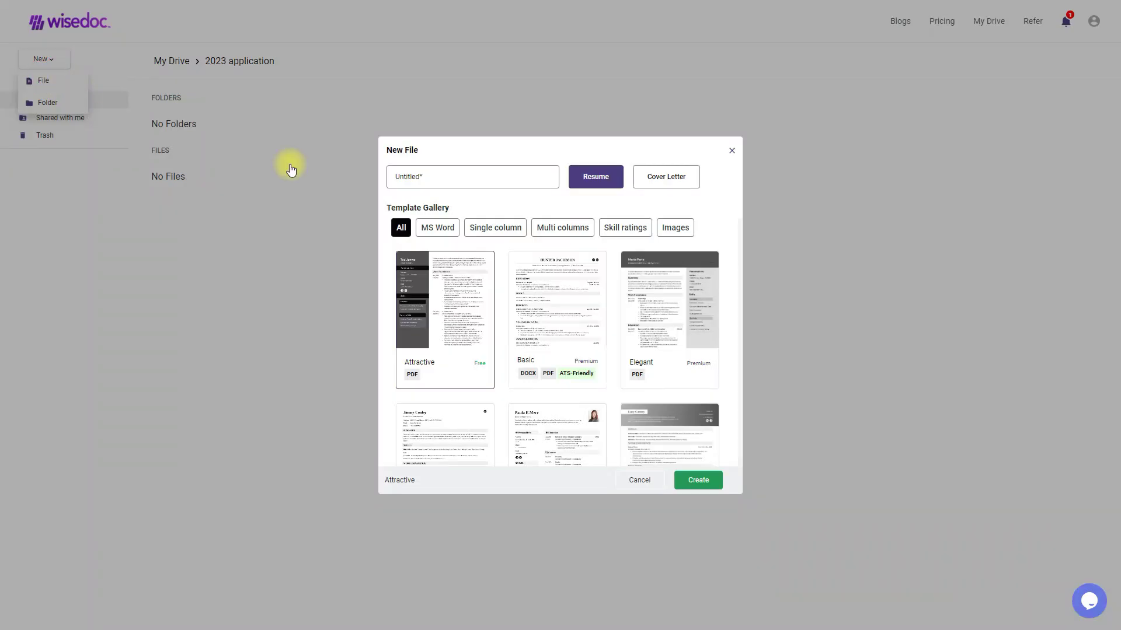
{"action": "left_click", "coordinate": [432, 178]}
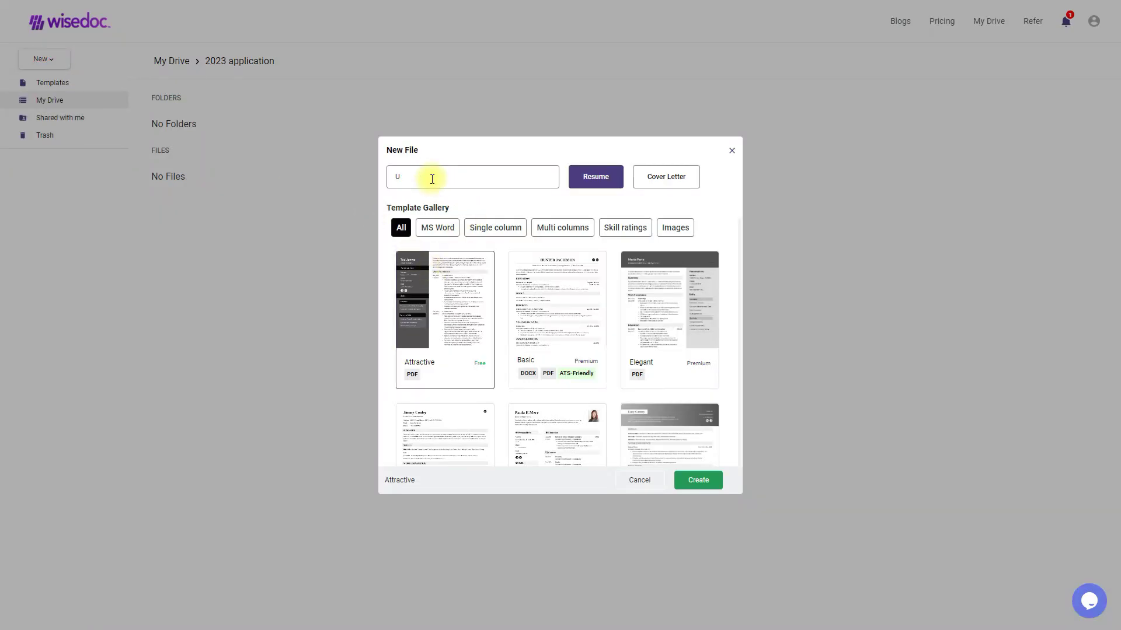
{"action": "key", "text": "BackSpace"}
{"action": "type", "text": "Wisedoc Resume"}
{"action": "left_click", "coordinate": [591, 337]}
{"action": "scroll", "coordinate": [593, 339], "scroll_direction": "down", "scroll_amount": 1}
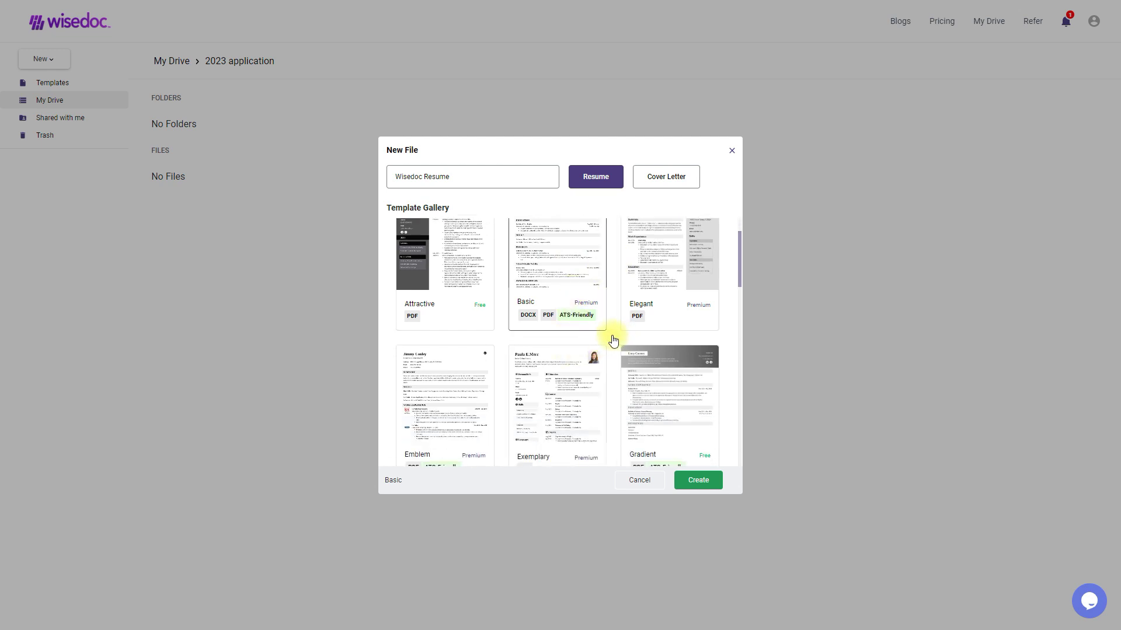
{"action": "scroll", "coordinate": [613, 340], "scroll_direction": "down", "scroll_amount": 2}
{"action": "scroll", "coordinate": [614, 339], "scroll_direction": "up", "scroll_amount": 3}
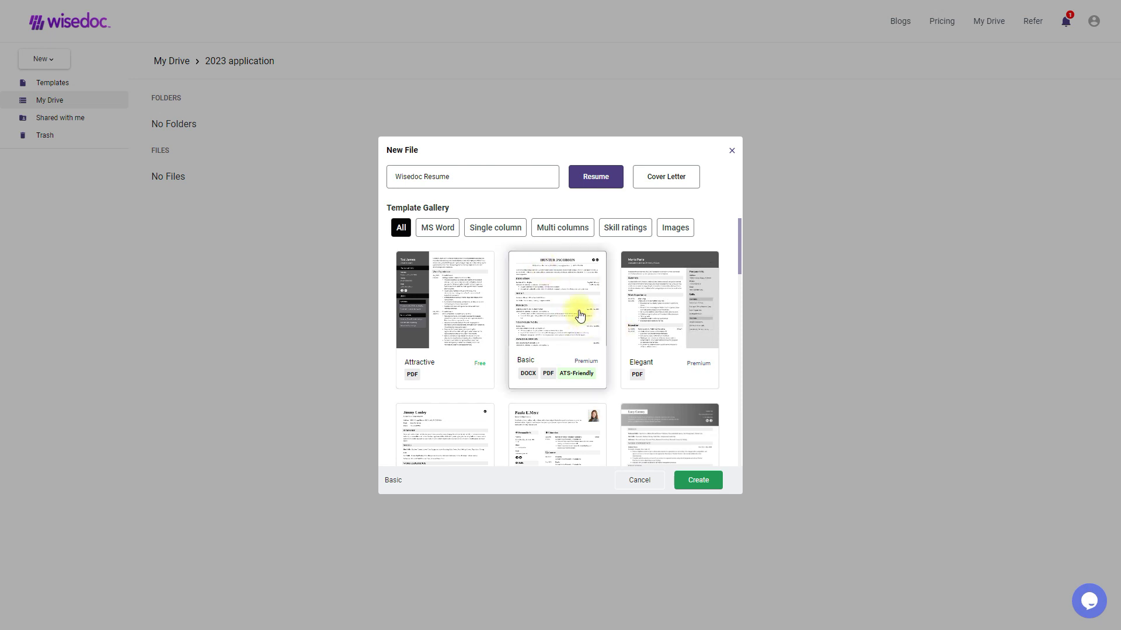
{"action": "left_click", "coordinate": [703, 482]}
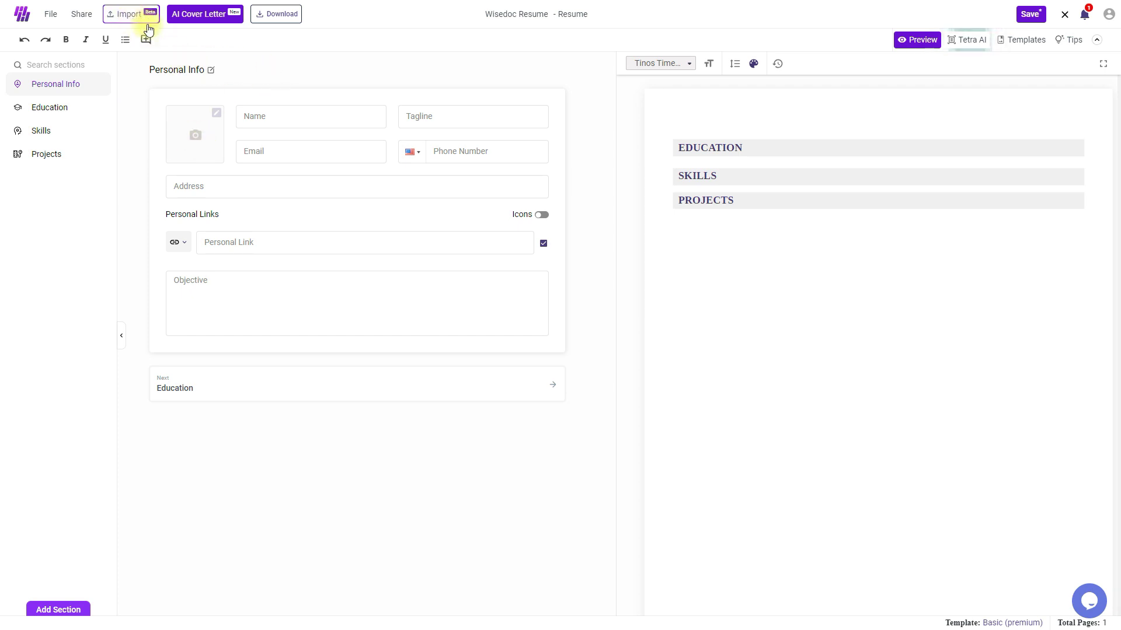
Start an import, then dismiss the import warning without importing any file
{"action": "left_click", "coordinate": [132, 14]}
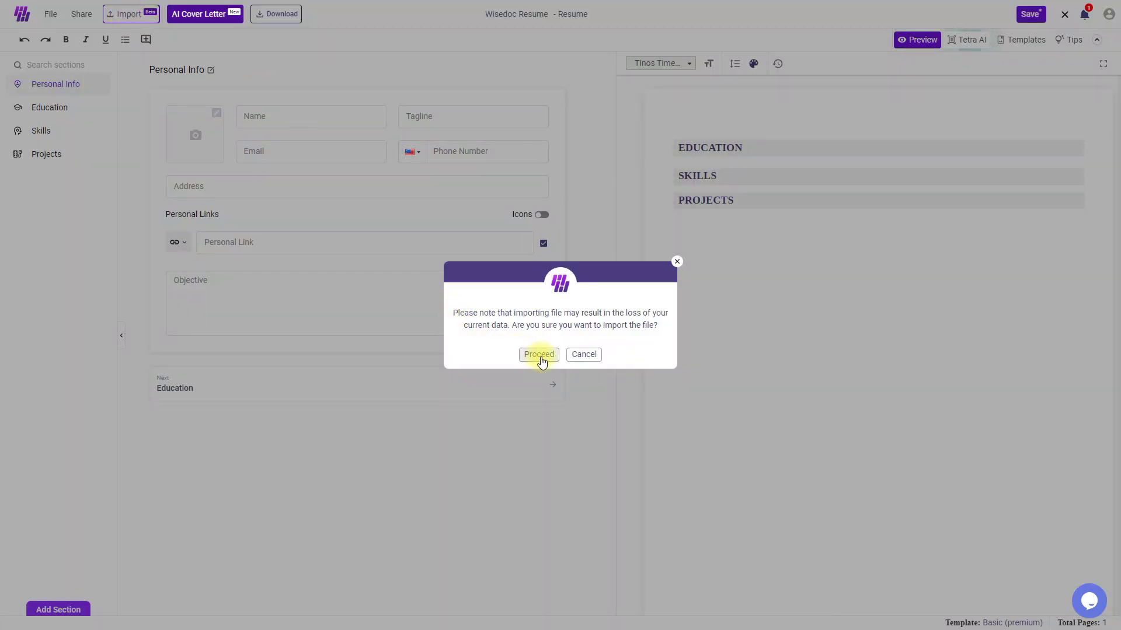
{"action": "left_click", "coordinate": [676, 262]}
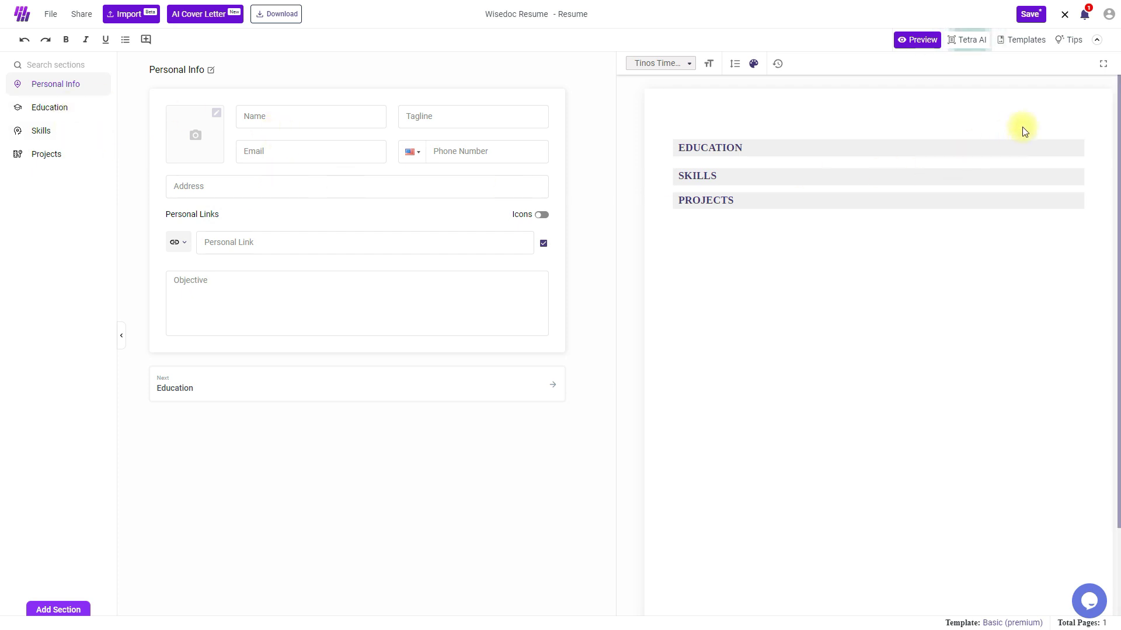
Show the Personal Info tips and move the tips panel lower, uncovering the section headings
{"action": "left_click", "coordinate": [1067, 41]}
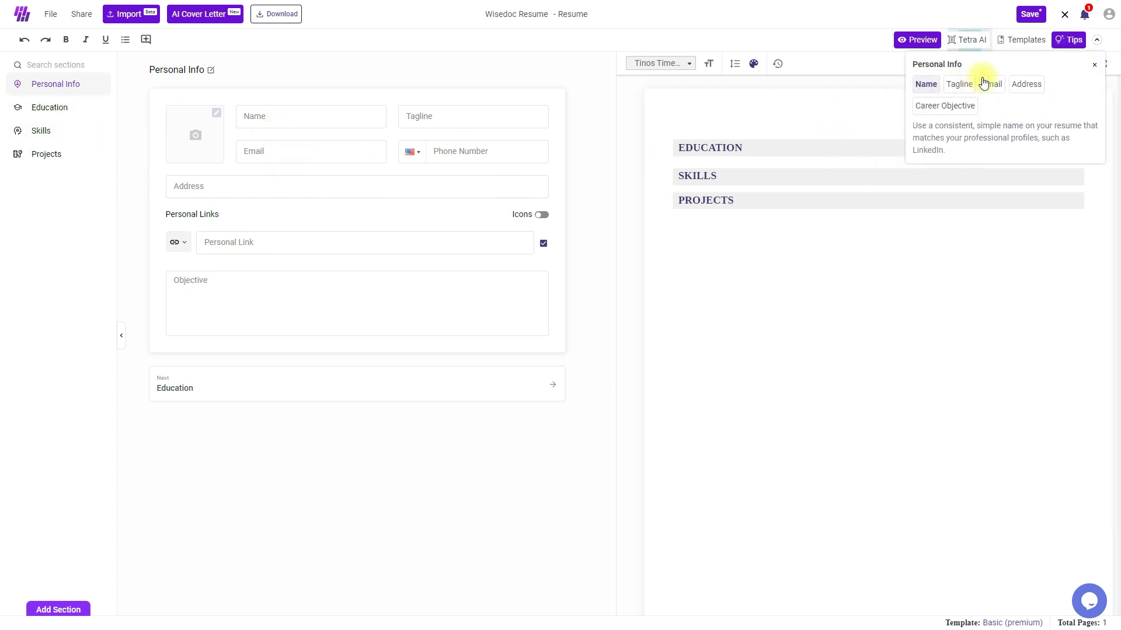
{"action": "left_click_drag", "start_coordinate": [991, 68], "coordinate": [688, 176]}
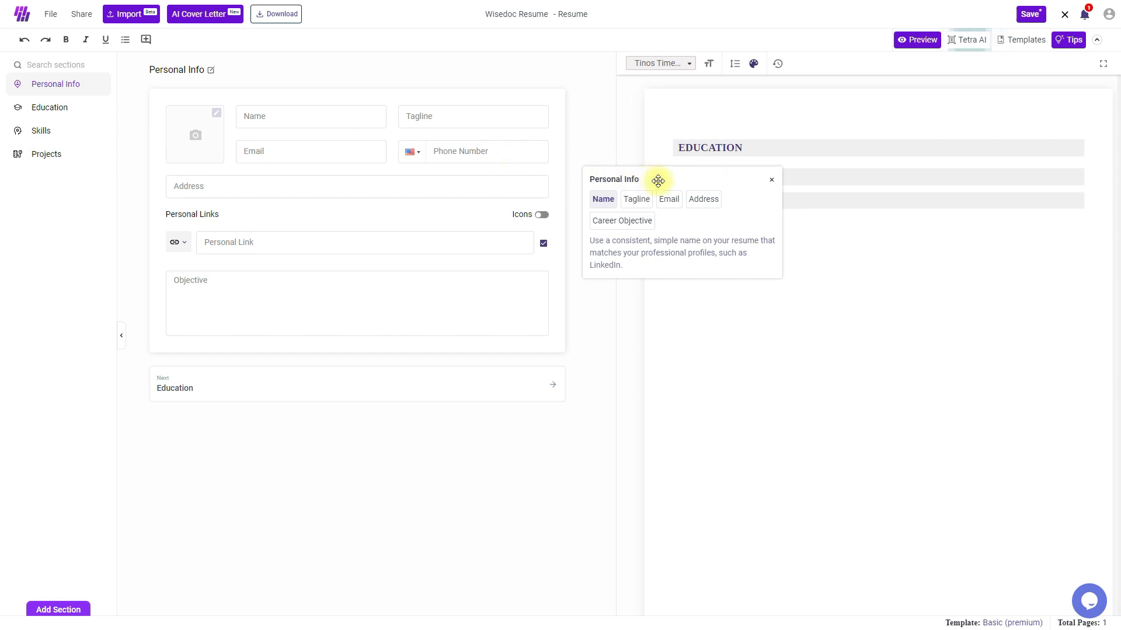
{"action": "left_click_drag", "start_coordinate": [679, 184], "coordinate": [694, 264]}
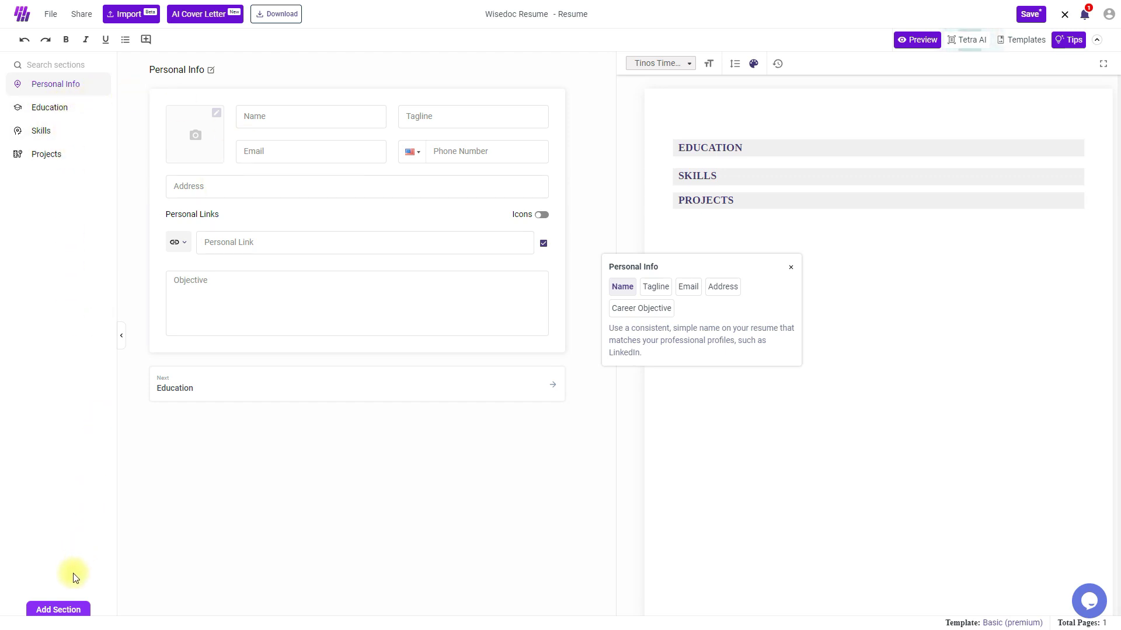
Add a Summary section to the resume
{"action": "left_click", "coordinate": [63, 608]}
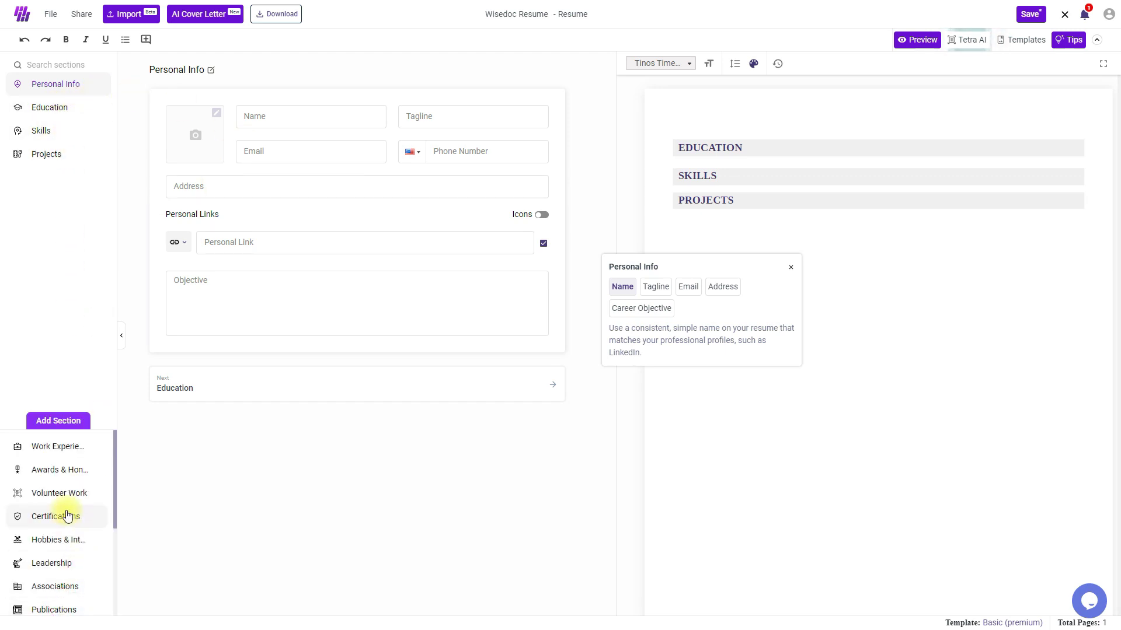
{"action": "scroll", "coordinate": [67, 516], "scroll_direction": "down", "scroll_amount": 3}
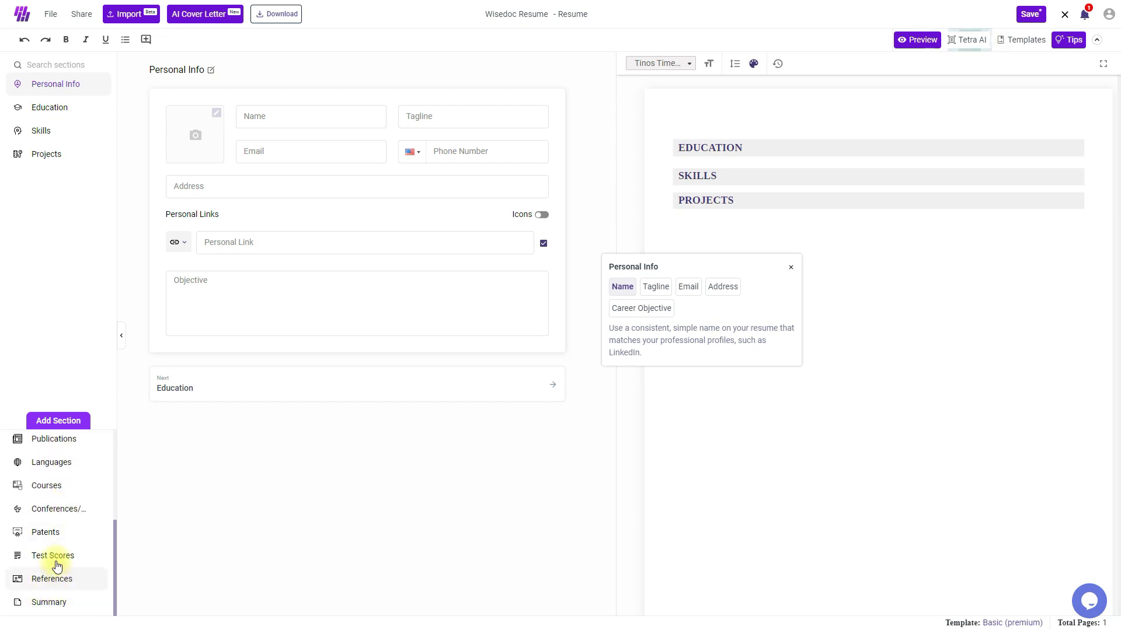
{"action": "scroll", "coordinate": [55, 546], "scroll_direction": "up", "scroll_amount": 1}
{"action": "scroll", "coordinate": [55, 533], "scroll_direction": "down", "scroll_amount": 1}
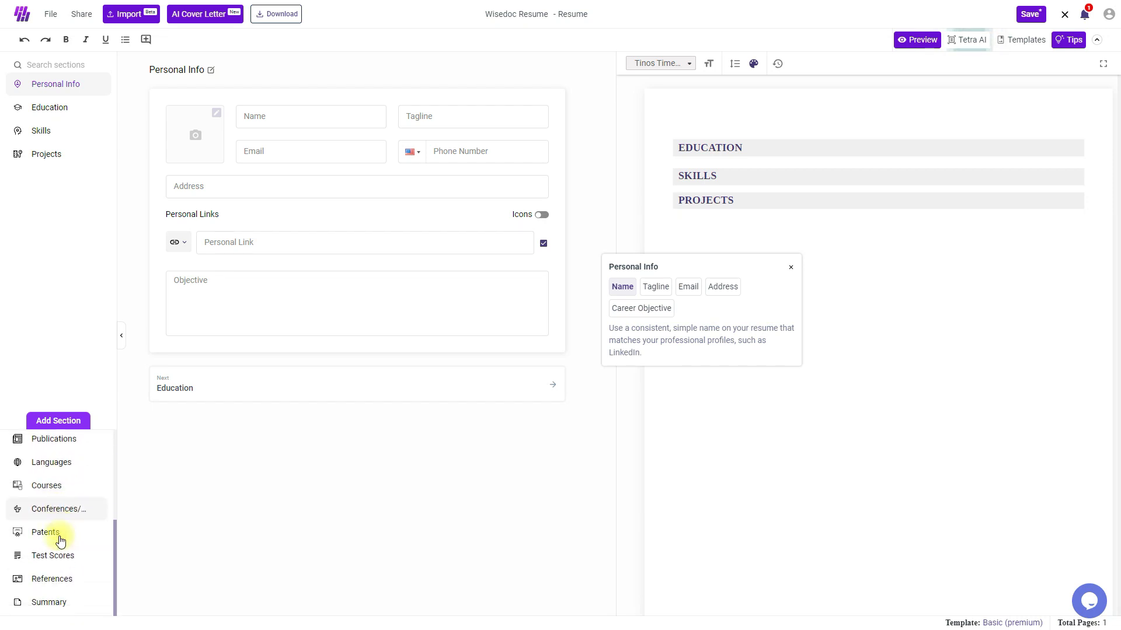
{"action": "left_click", "coordinate": [59, 603]}
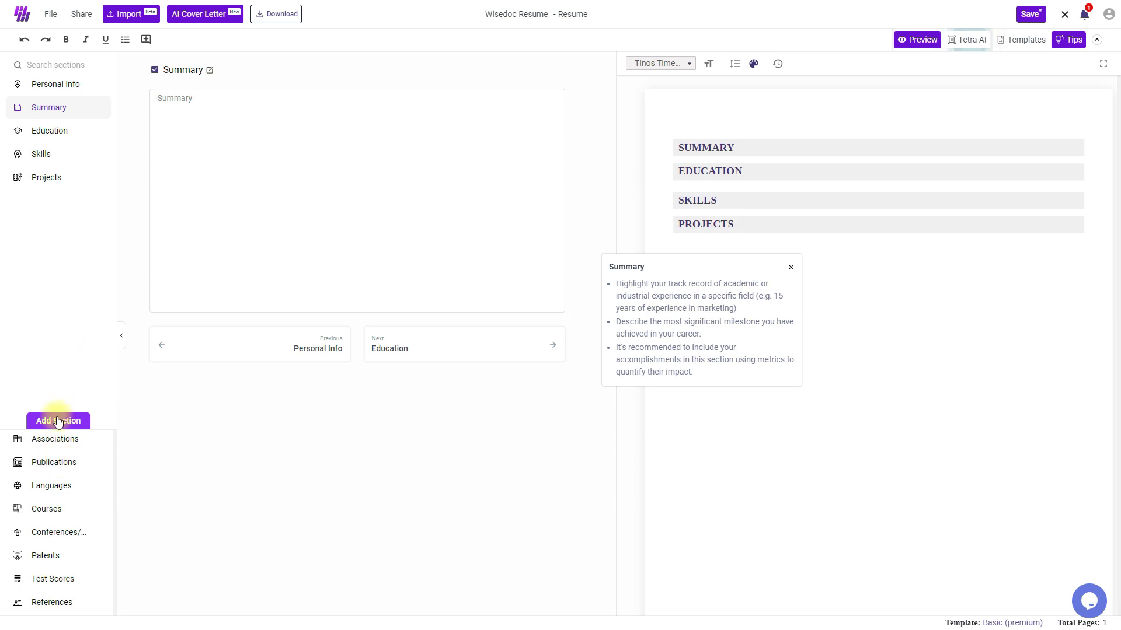
Add a Work Experience section and move it below Projects in the section list
{"action": "scroll", "coordinate": [75, 506], "scroll_direction": "up", "scroll_amount": 5}
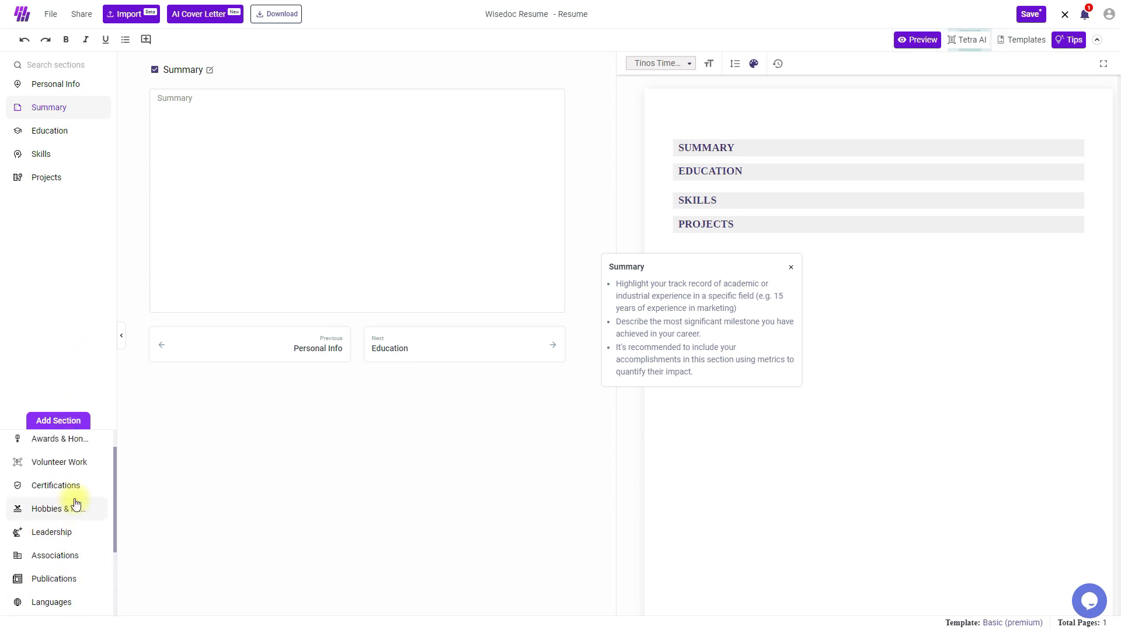
{"action": "scroll", "coordinate": [73, 493], "scroll_direction": "up", "scroll_amount": 1}
{"action": "left_click", "coordinate": [50, 447]}
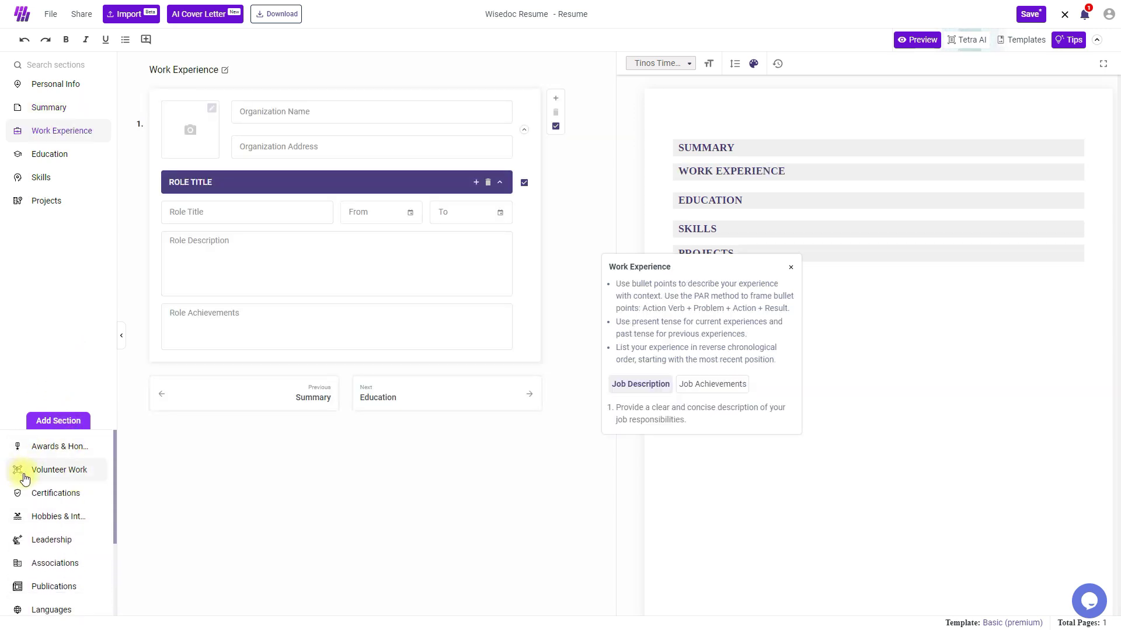
{"action": "left_click", "coordinate": [52, 419]}
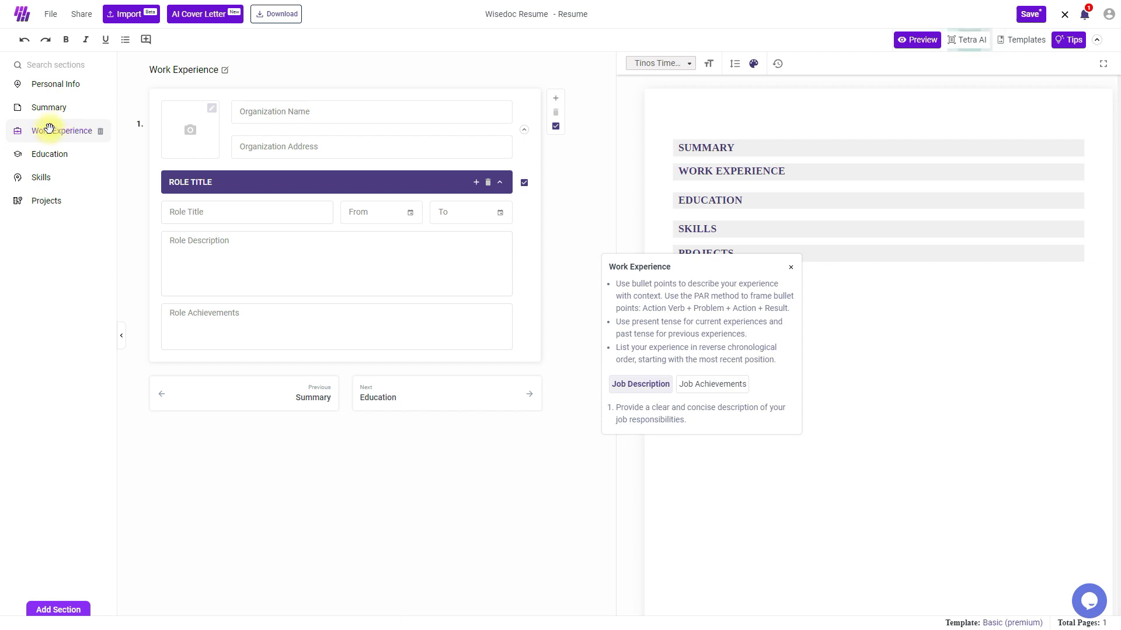
{"action": "left_click_drag", "start_coordinate": [50, 128], "coordinate": [71, 213]}
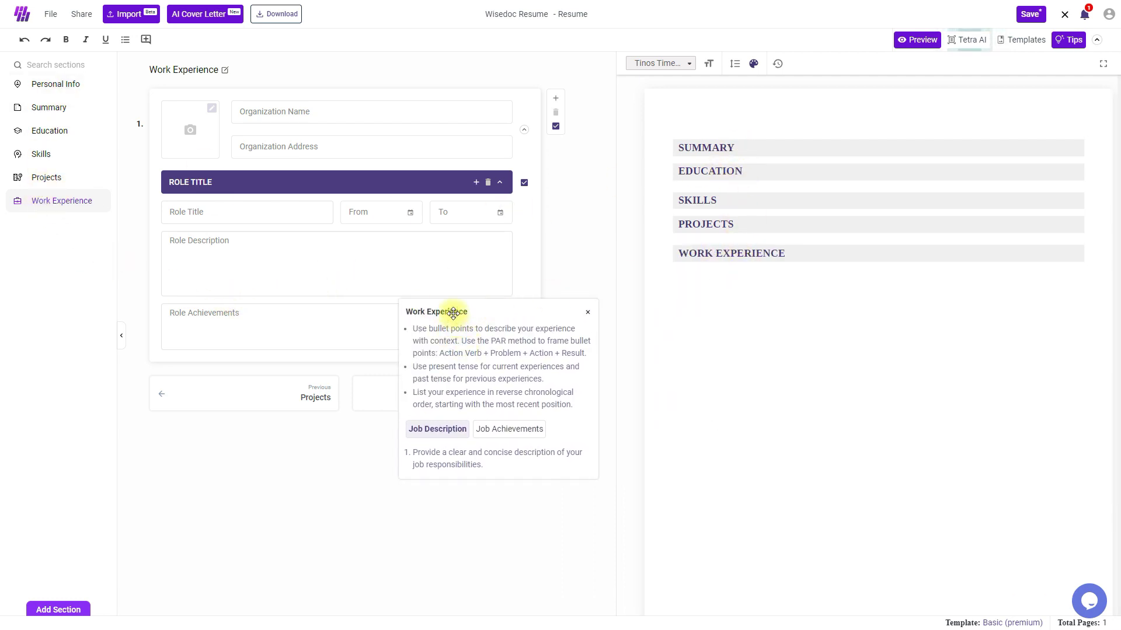
{"action": "left_click_drag", "start_coordinate": [450, 309], "coordinate": [667, 182]}
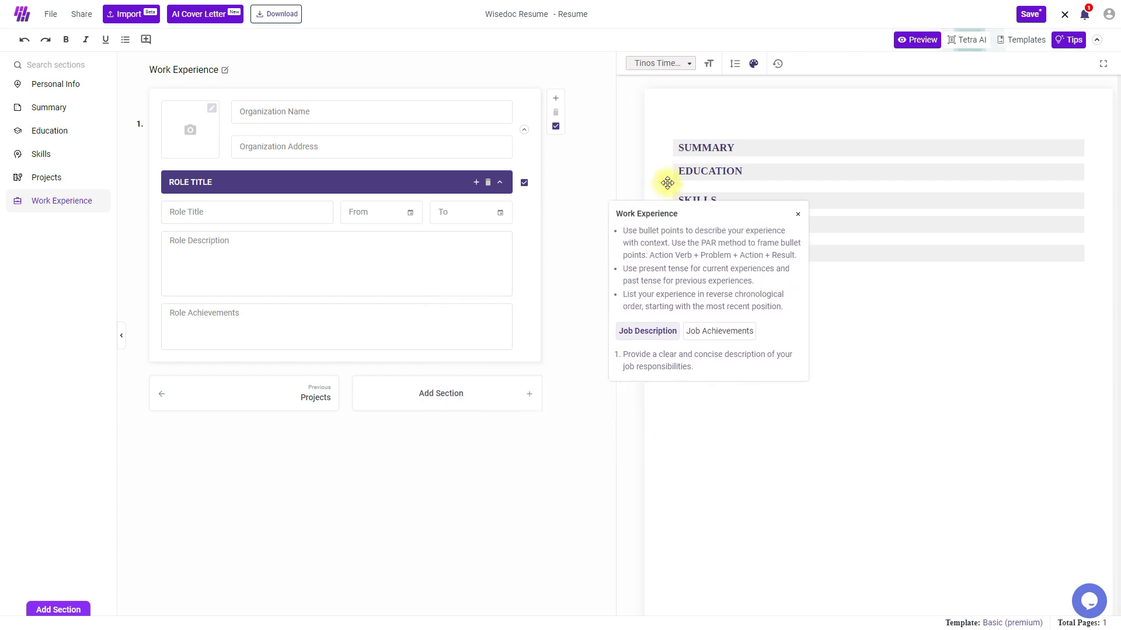
Fill in the full name and the email address in Personal Info
{"action": "left_click", "coordinate": [54, 85]}
{"action": "left_click", "coordinate": [288, 117]}
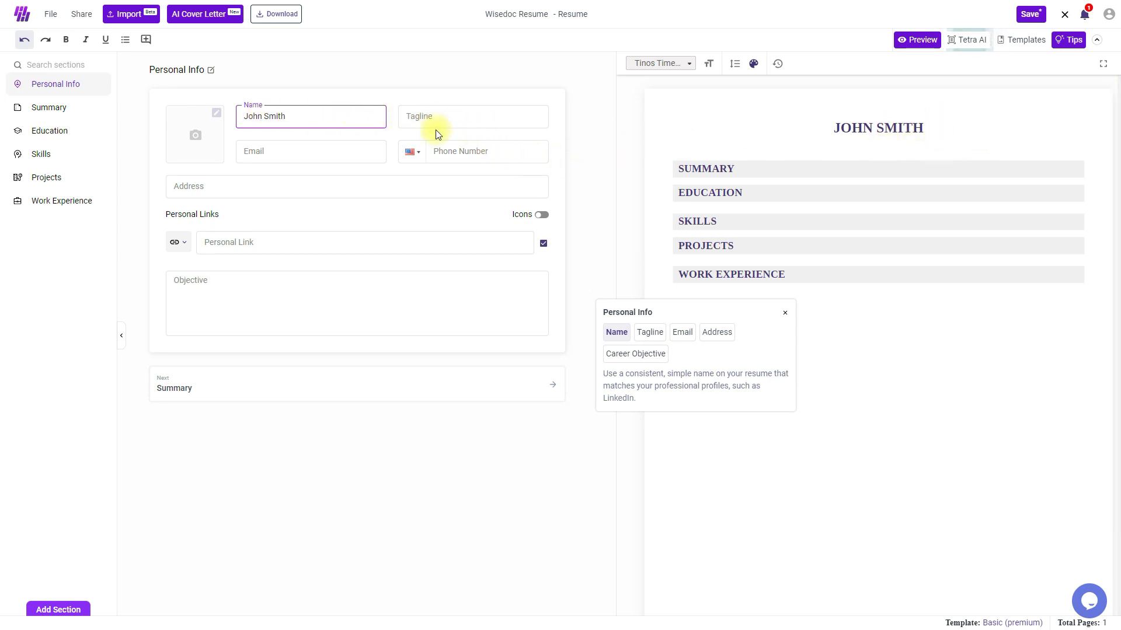
{"action": "left_click", "coordinate": [323, 159]}
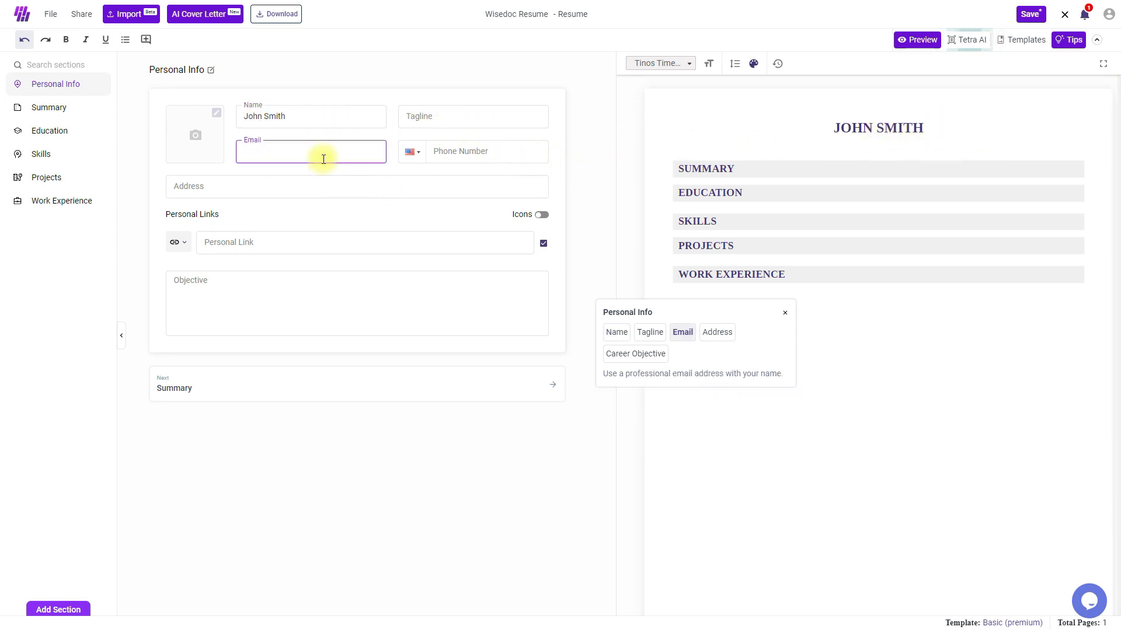
{"action": "type", "text": "john.smith@email.com"}
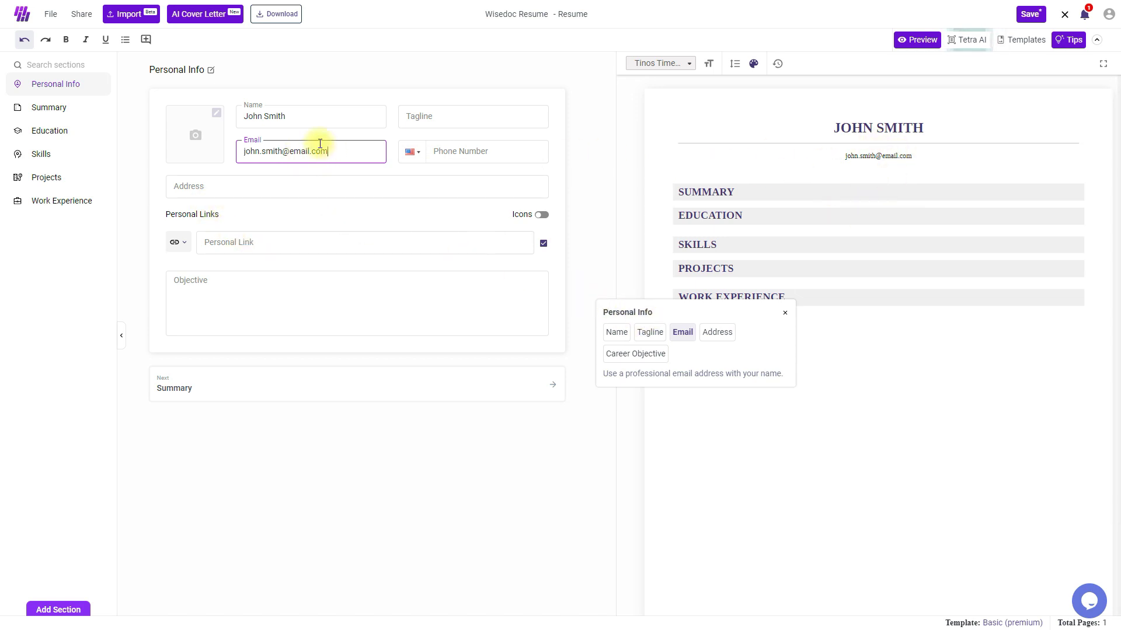
Review the guidance for the address, name, email, links, phone and career objective fields
{"action": "left_click", "coordinate": [247, 186]}
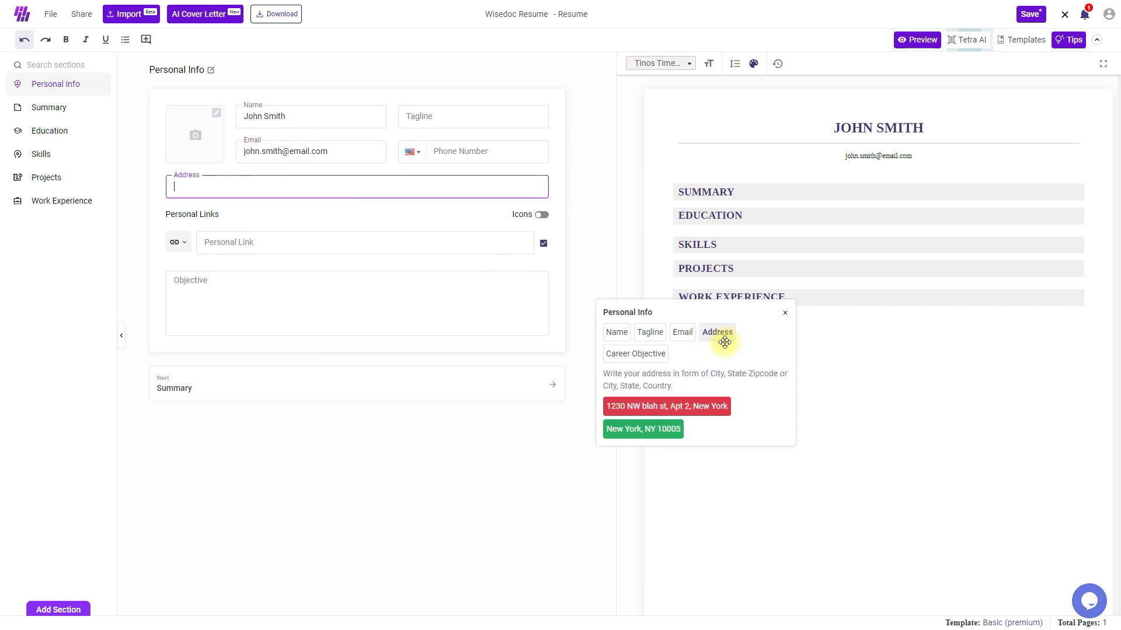
{"action": "left_click", "coordinate": [656, 157]}
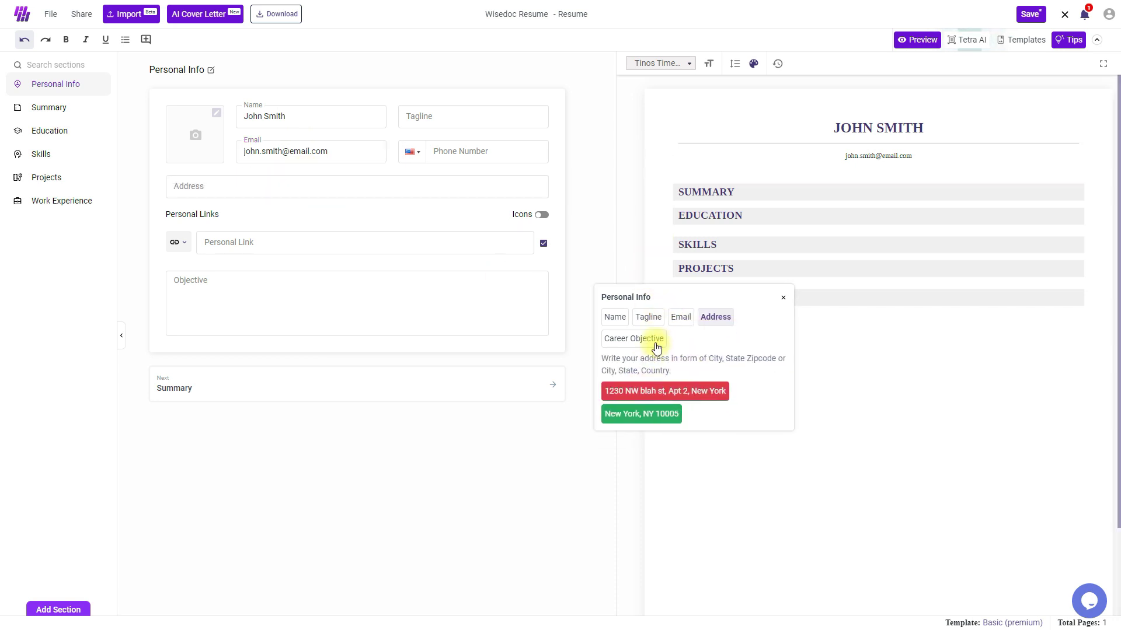
{"action": "left_click", "coordinate": [306, 119]}
{"action": "left_click", "coordinate": [337, 155]}
{"action": "left_click", "coordinate": [303, 183]}
{"action": "left_click", "coordinate": [313, 249]}
{"action": "left_click", "coordinate": [301, 311]}
{"action": "left_click", "coordinate": [319, 193]}
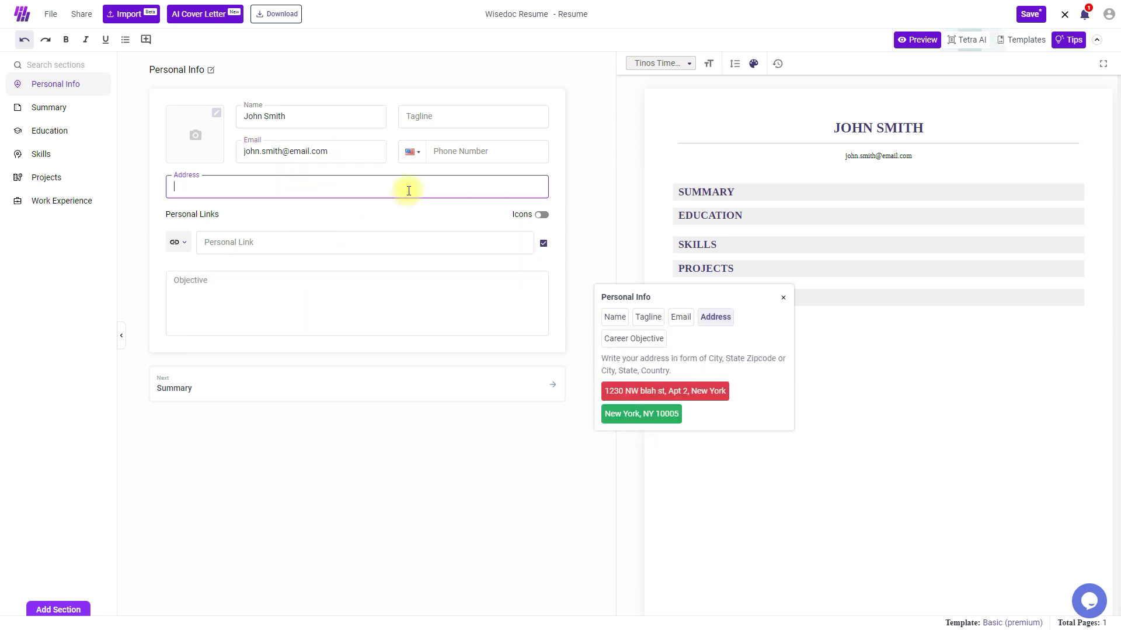
{"action": "left_click", "coordinate": [482, 153]}
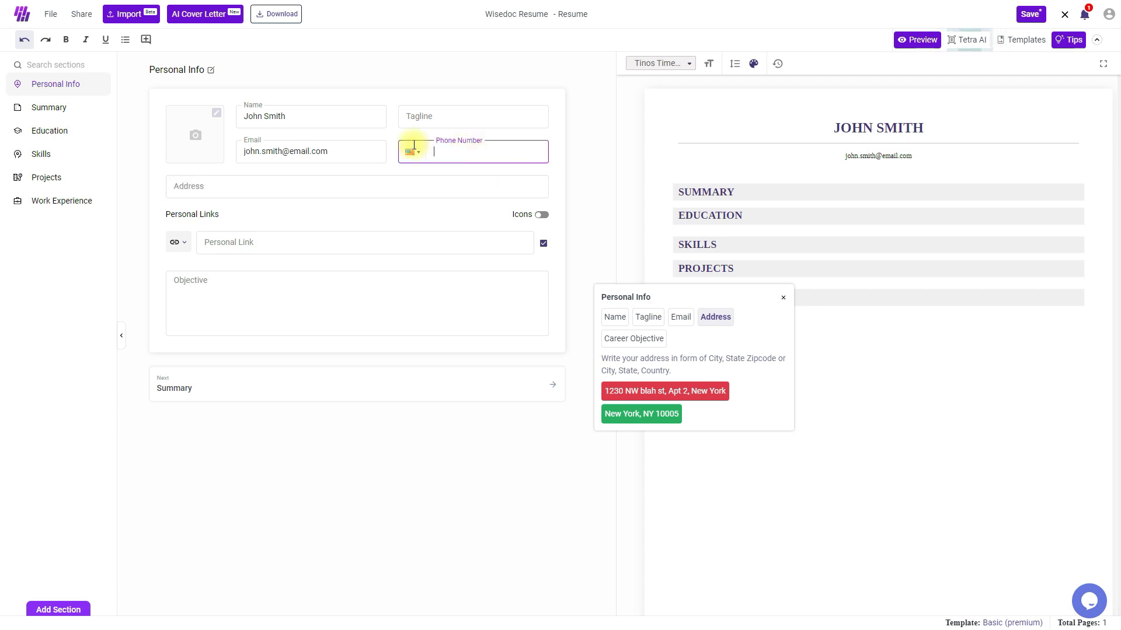
{"action": "left_click", "coordinate": [306, 118]}
{"action": "left_click_drag", "start_coordinate": [646, 289], "coordinate": [665, 240]}
Enter 'dsdsa' as the Summary text and move to the Education section
{"action": "left_click", "coordinate": [73, 107]}
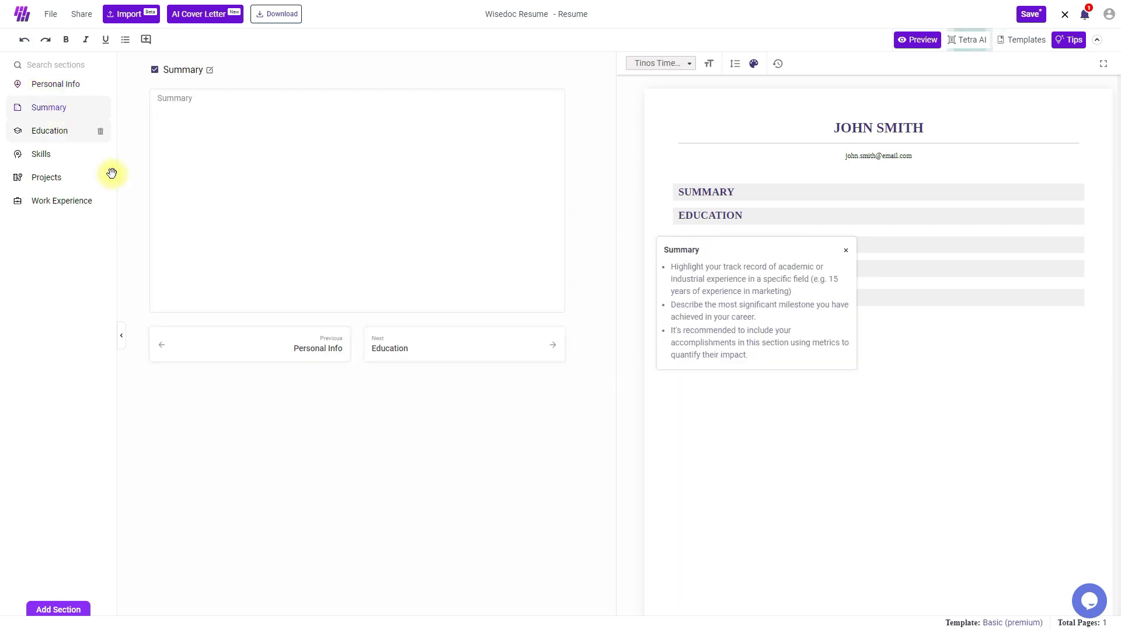
{"action": "left_click", "coordinate": [186, 110]}
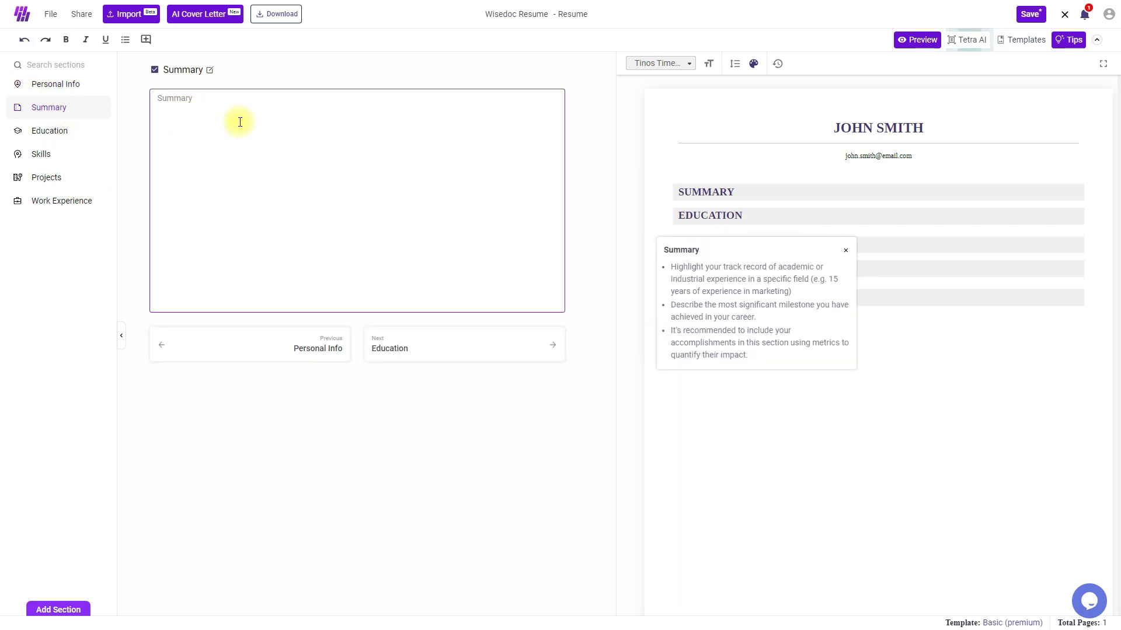
{"action": "type", "text": "ds"}
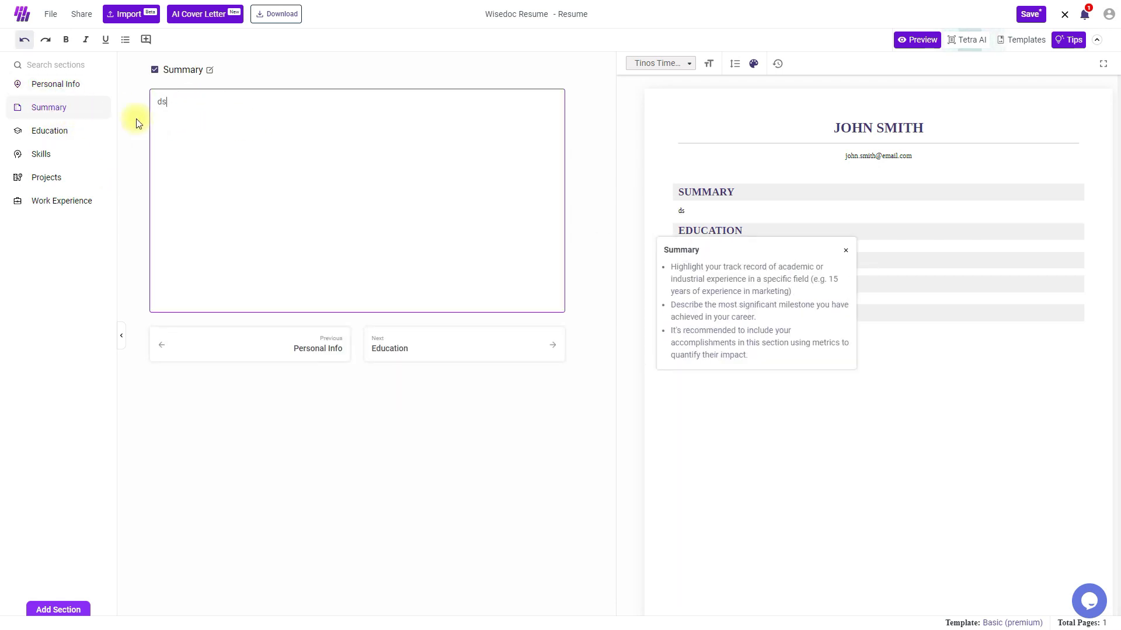
{"action": "type", "text": "dsa"}
{"action": "left_click", "coordinate": [69, 132]}
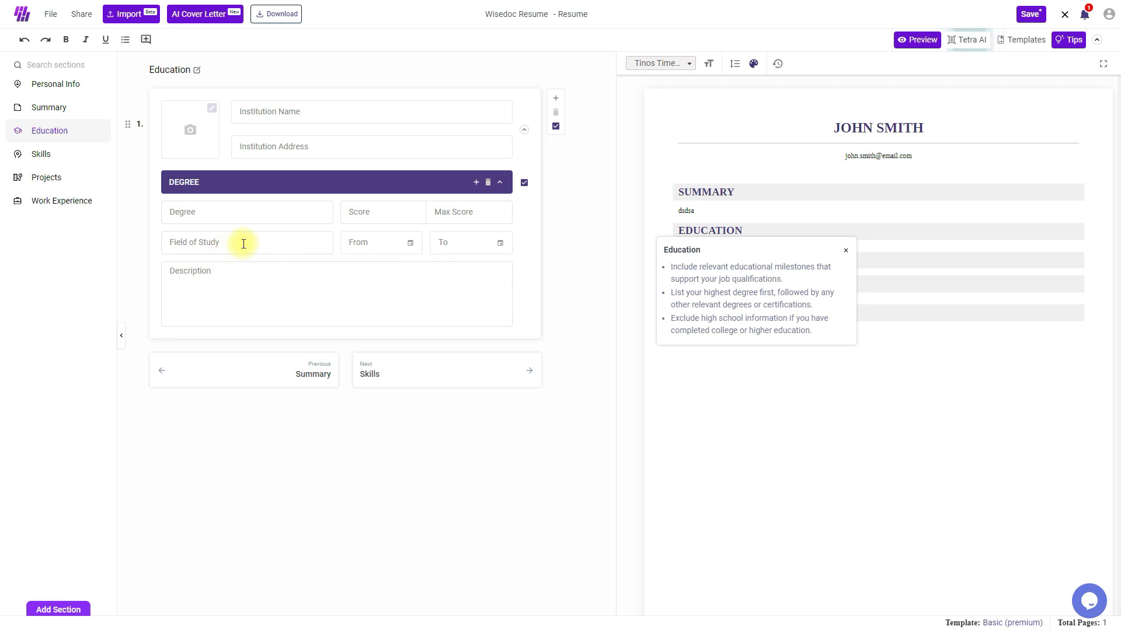
Title the skill group 'Skills' and enter Java, Python and C as its skills
{"action": "left_click", "coordinate": [49, 155]}
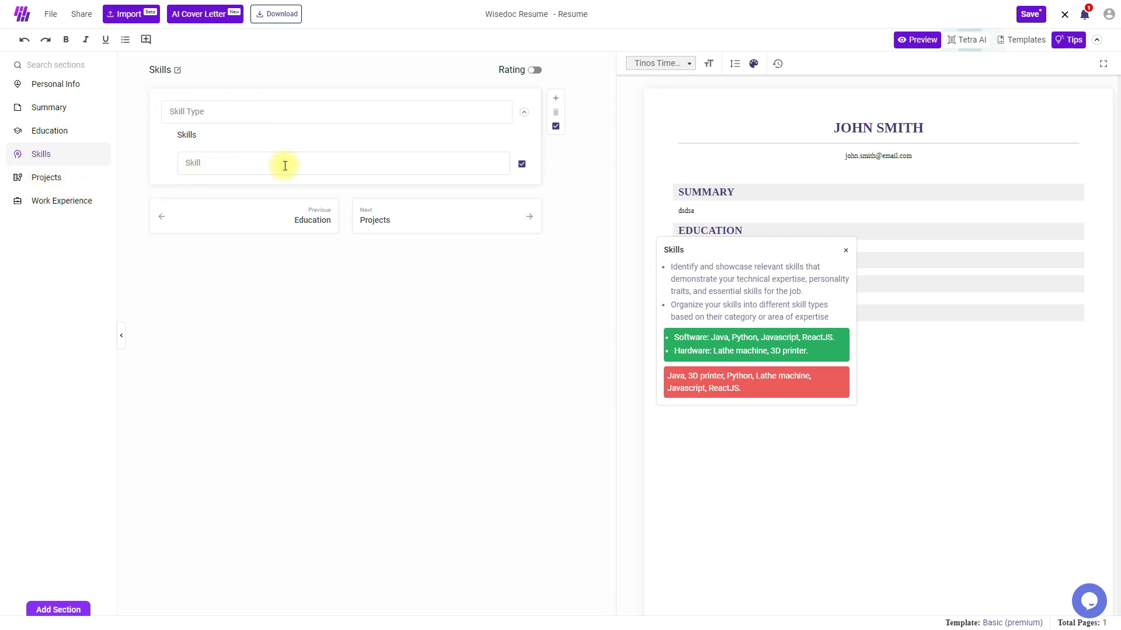
{"action": "left_click", "coordinate": [847, 254]}
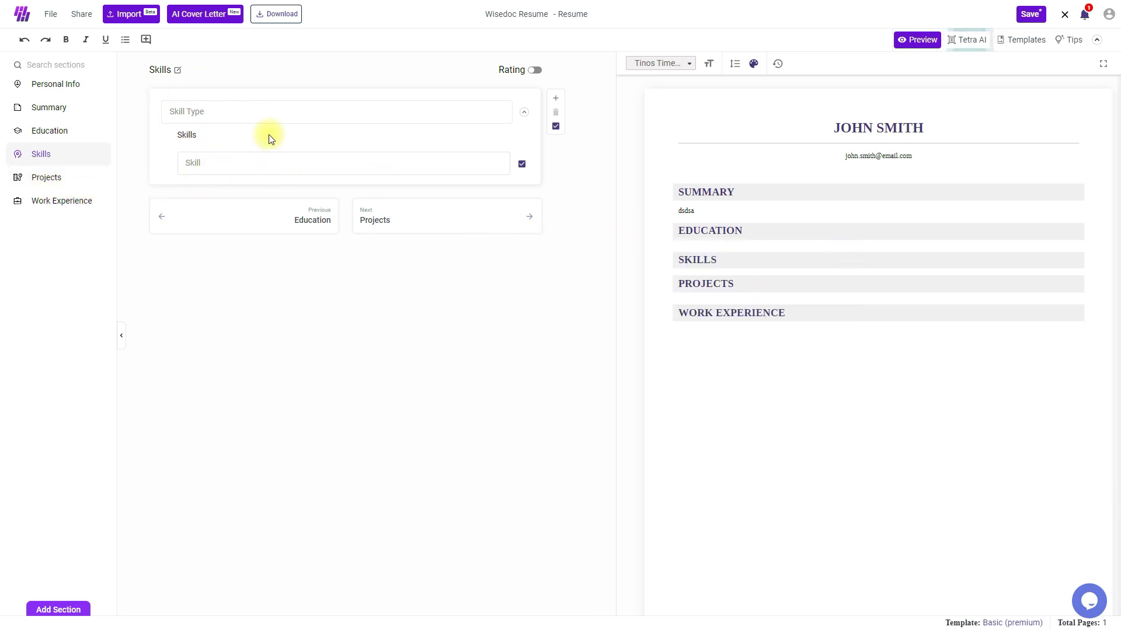
{"action": "left_click", "coordinate": [230, 113]}
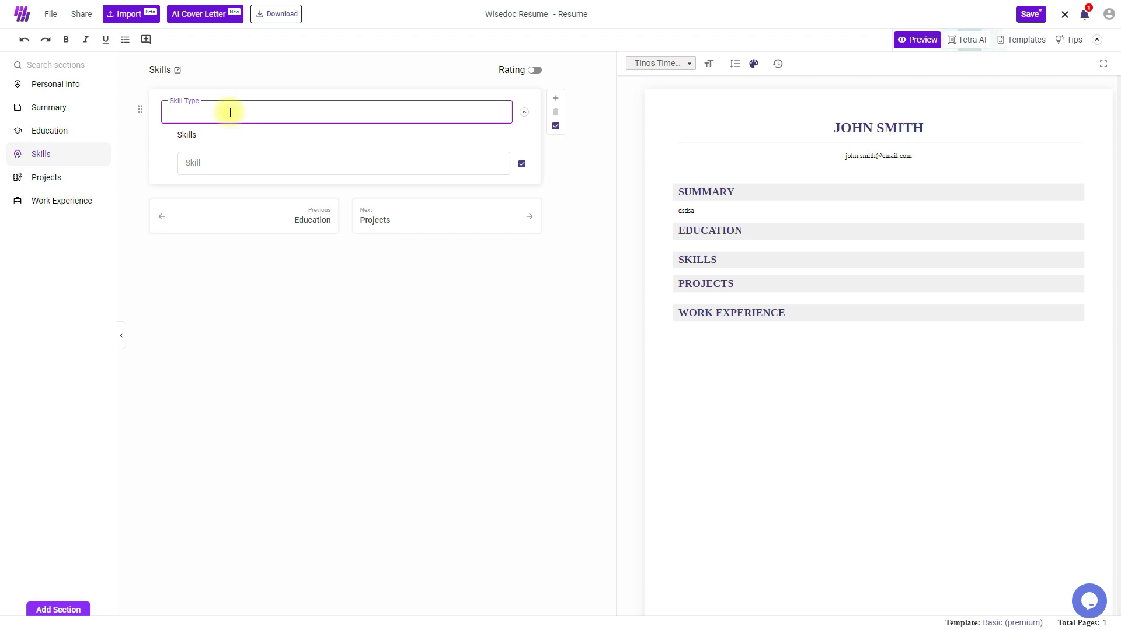
{"action": "type", "text": "Skills"}
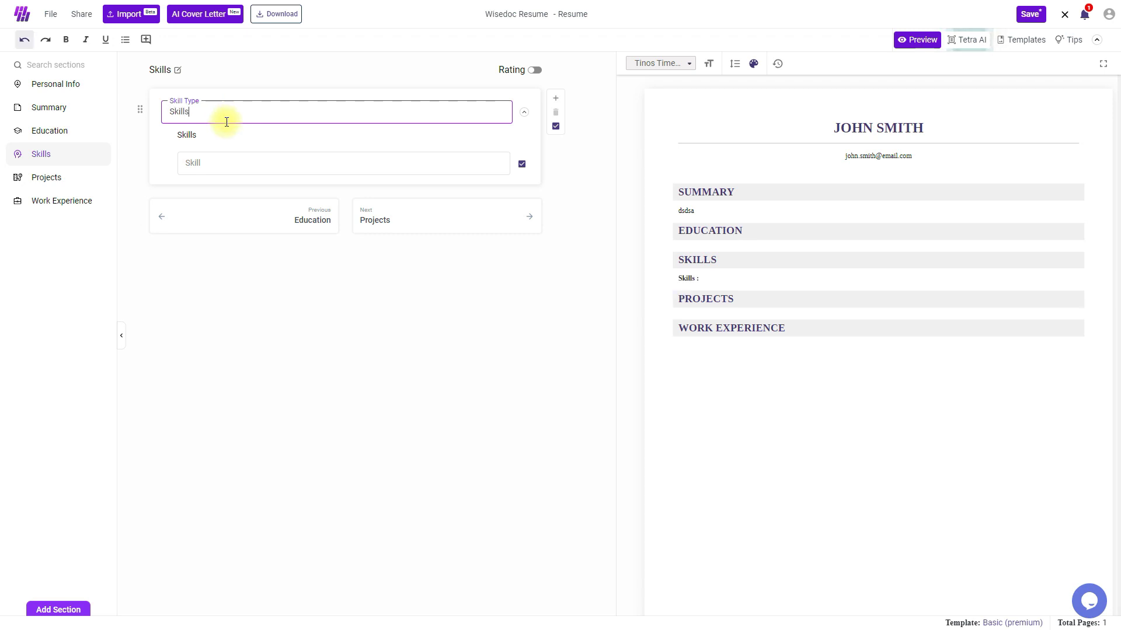
{"action": "left_click", "coordinate": [222, 161]}
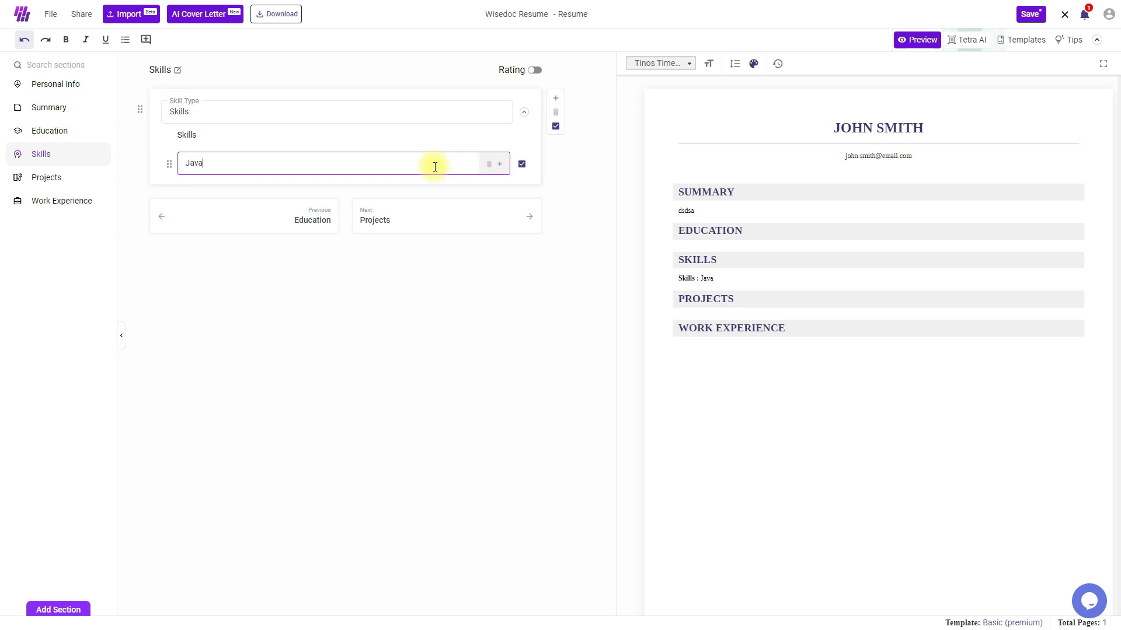
{"action": "key", "text": "Return"}
{"action": "key", "text": "Return"}
{"action": "type", "text": "C"}
{"action": "key", "text": "Return"}
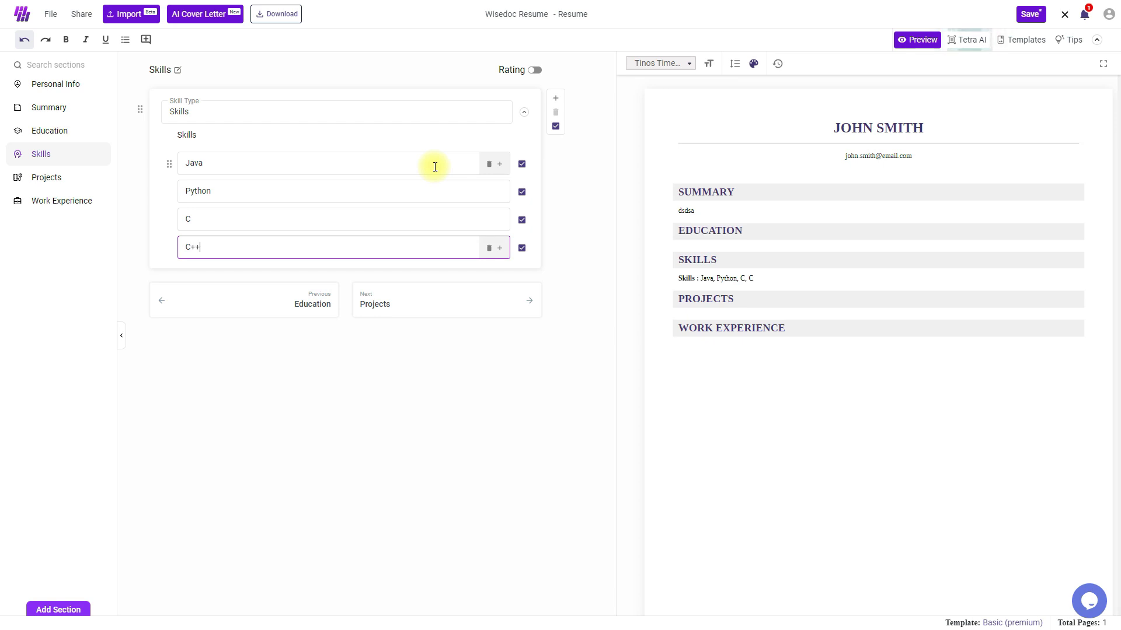
{"action": "key", "text": "Return"}
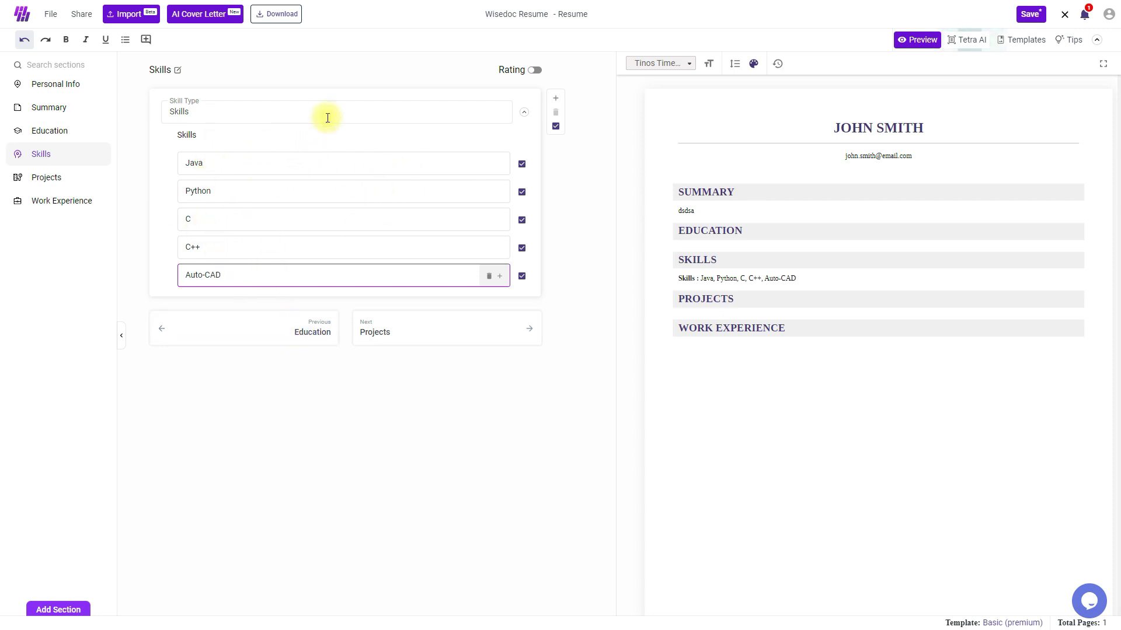
Add a second skill group, retitle the first 'Software Skills', and name the new one 'Hardware Skills'
{"action": "left_click", "coordinate": [556, 98]}
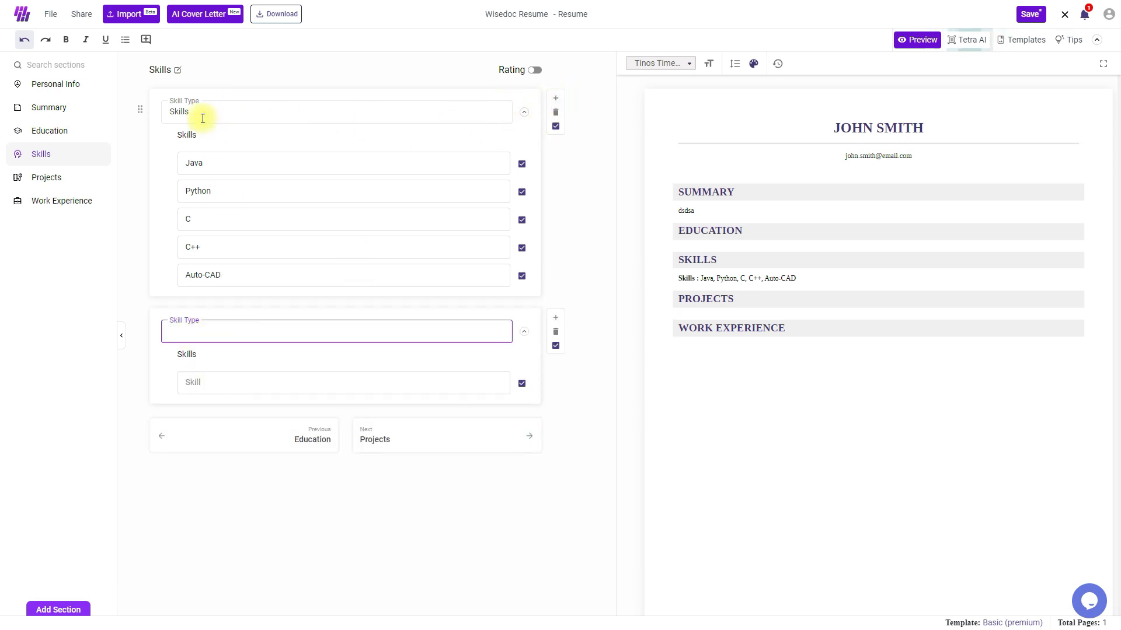
{"action": "double_click", "coordinate": [174, 111]}
{"action": "type", "text": "Software Skills"}
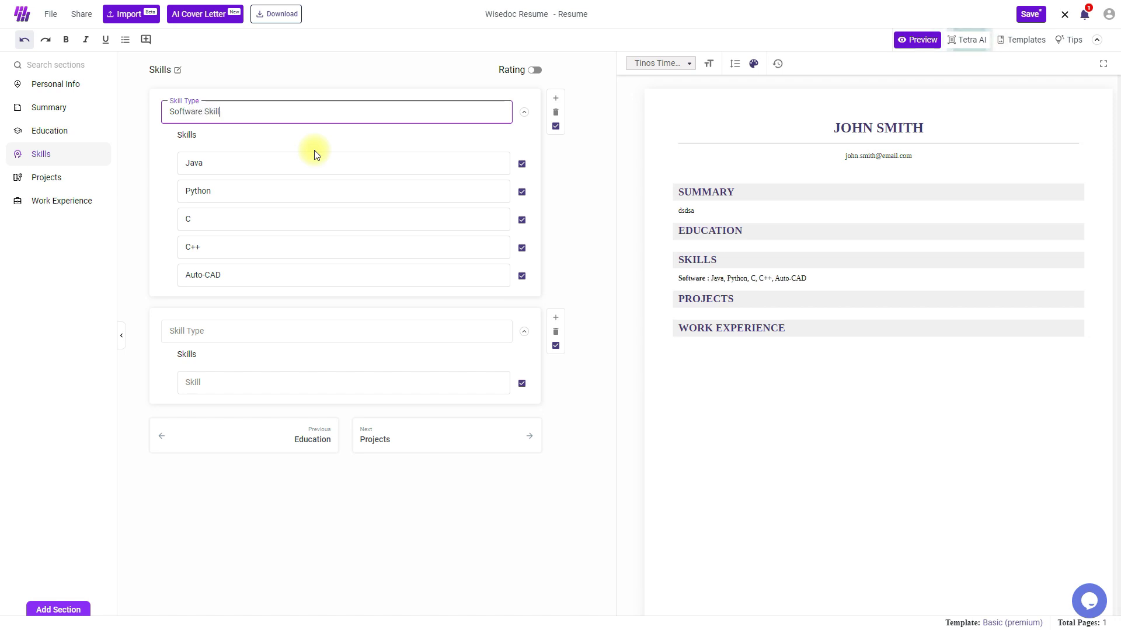
{"action": "left_click", "coordinate": [199, 330]}
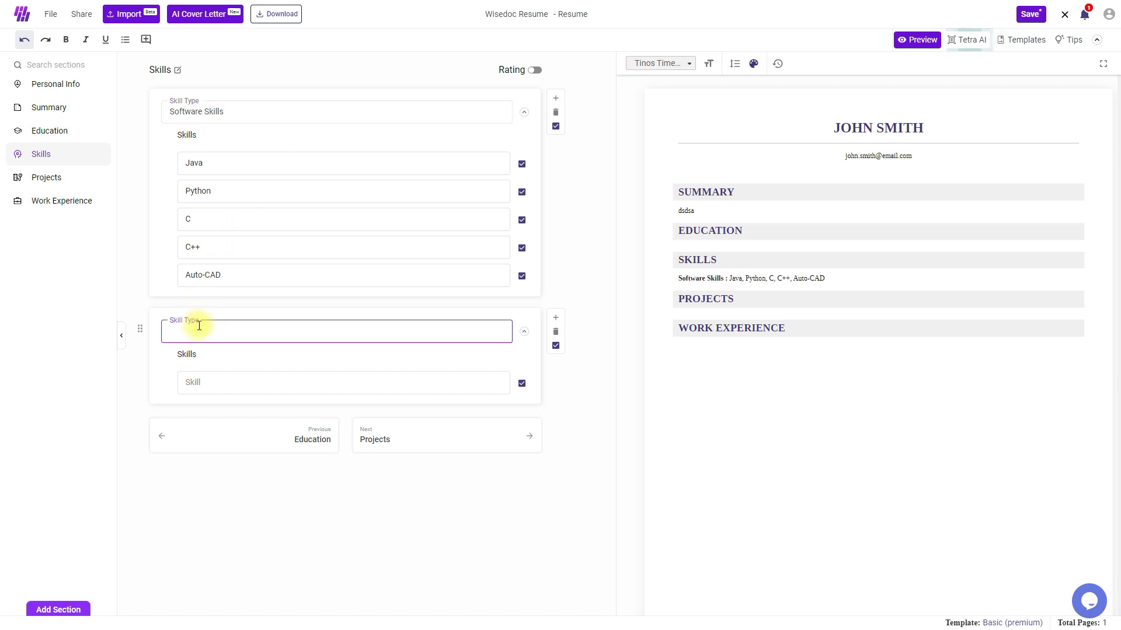
{"action": "type", "text": "Hardware Skills"}
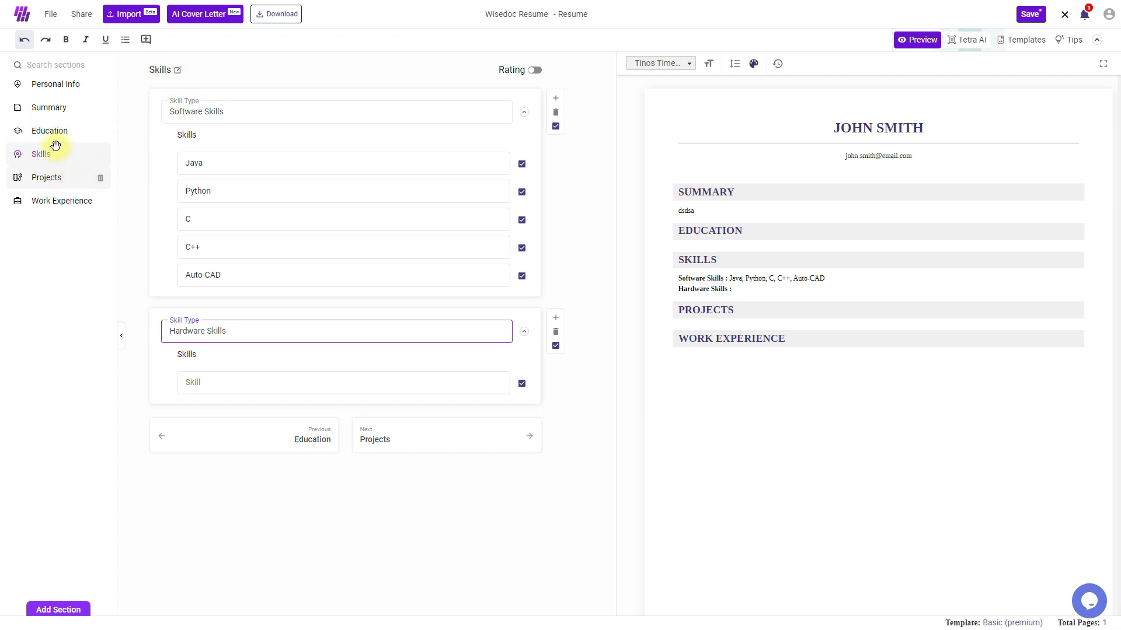
Rename the Summary section to 'Summary of Qualifications', then return to Personal Info
{"action": "left_click", "coordinate": [61, 108]}
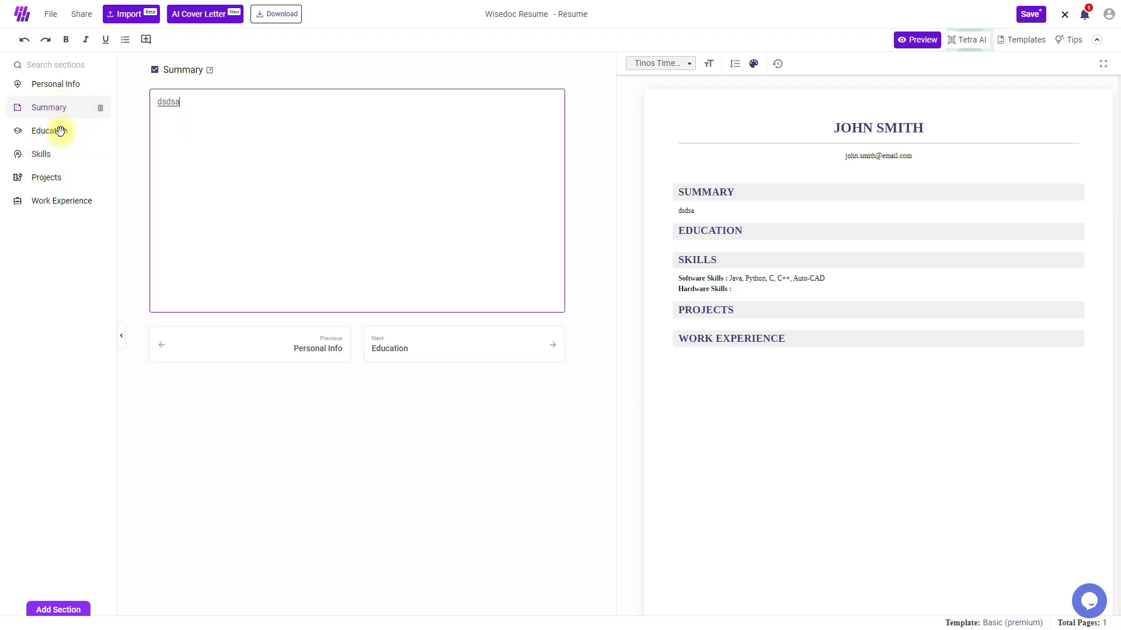
{"action": "left_click", "coordinate": [211, 72]}
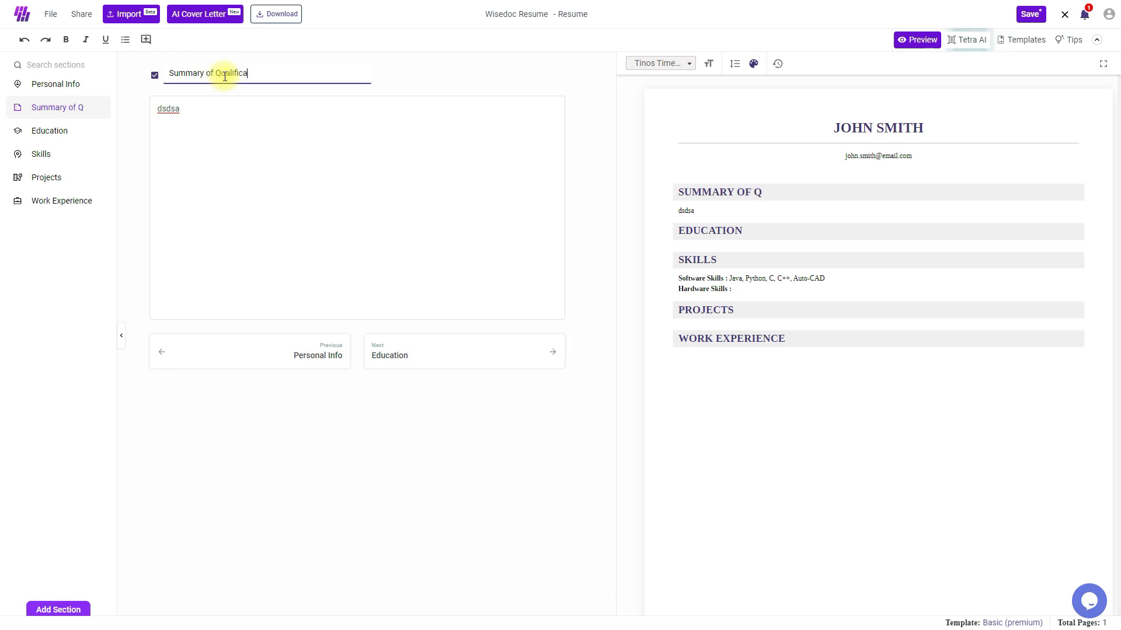
{"action": "left_click", "coordinate": [485, 61]}
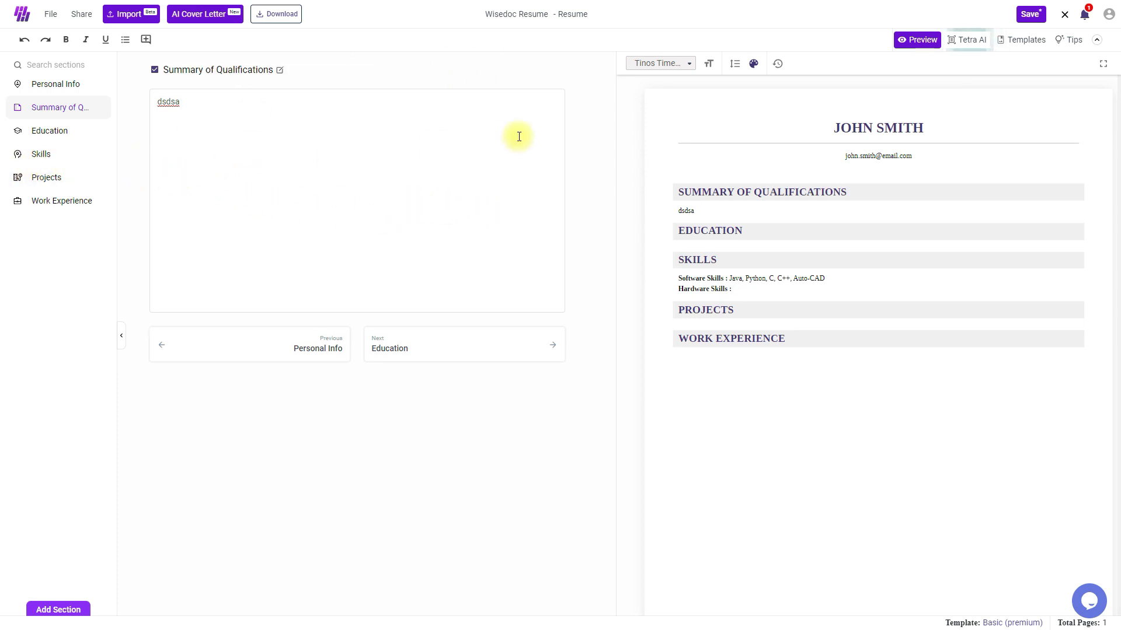
{"action": "left_click", "coordinate": [66, 85]}
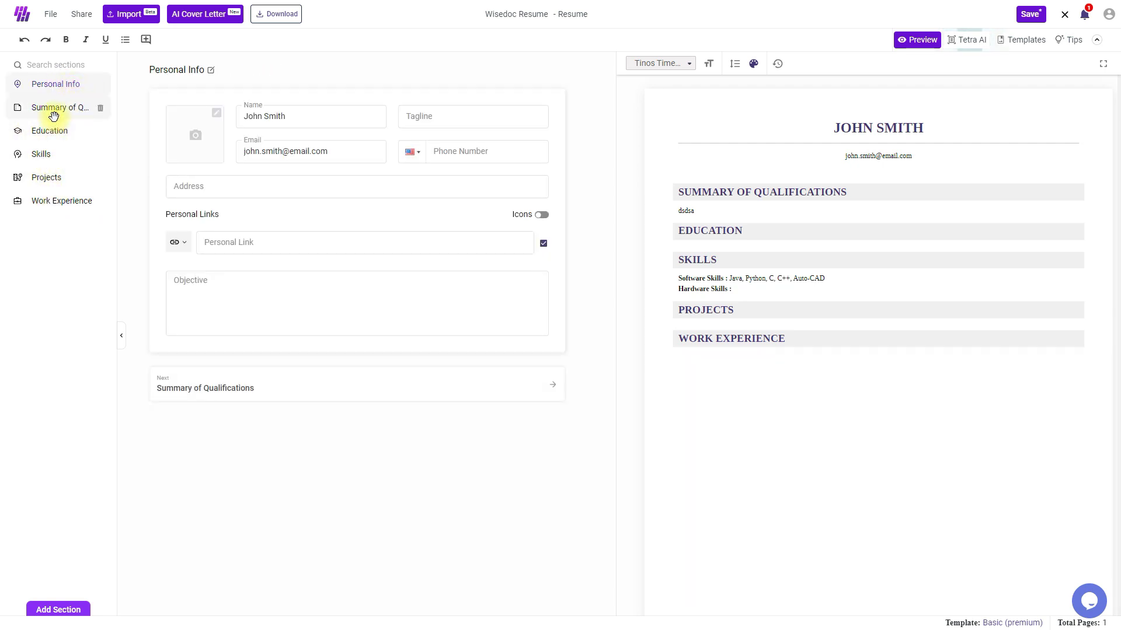
{"action": "left_click", "coordinate": [56, 109]}
{"action": "left_click", "coordinate": [55, 84]}
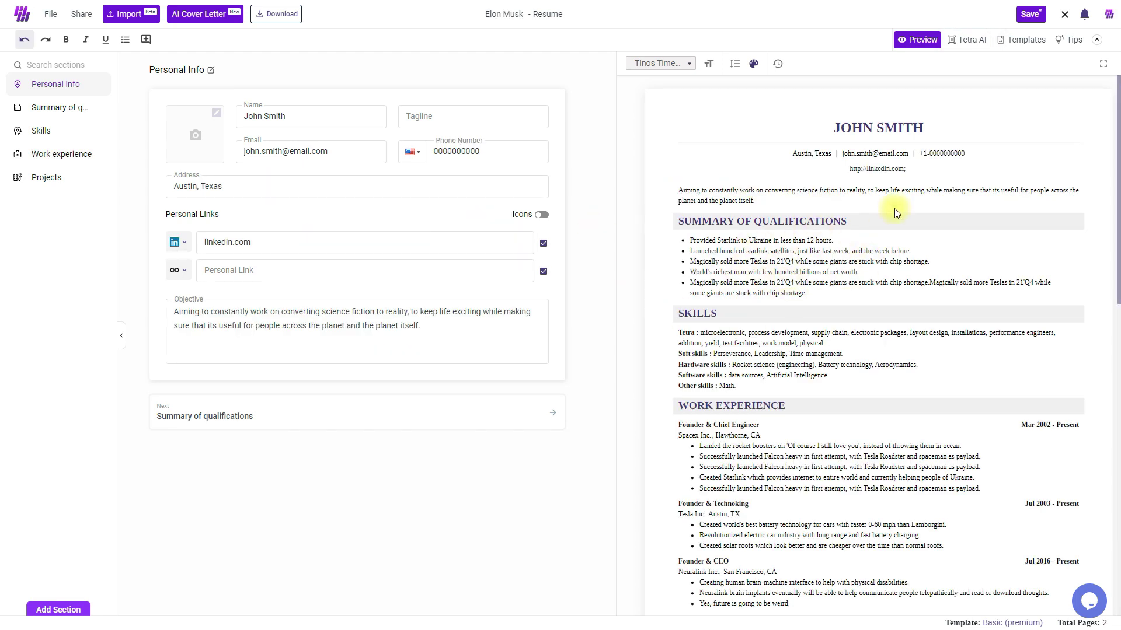
{"action": "scroll", "coordinate": [809, 332], "scroll_direction": "down", "scroll_amount": 8}
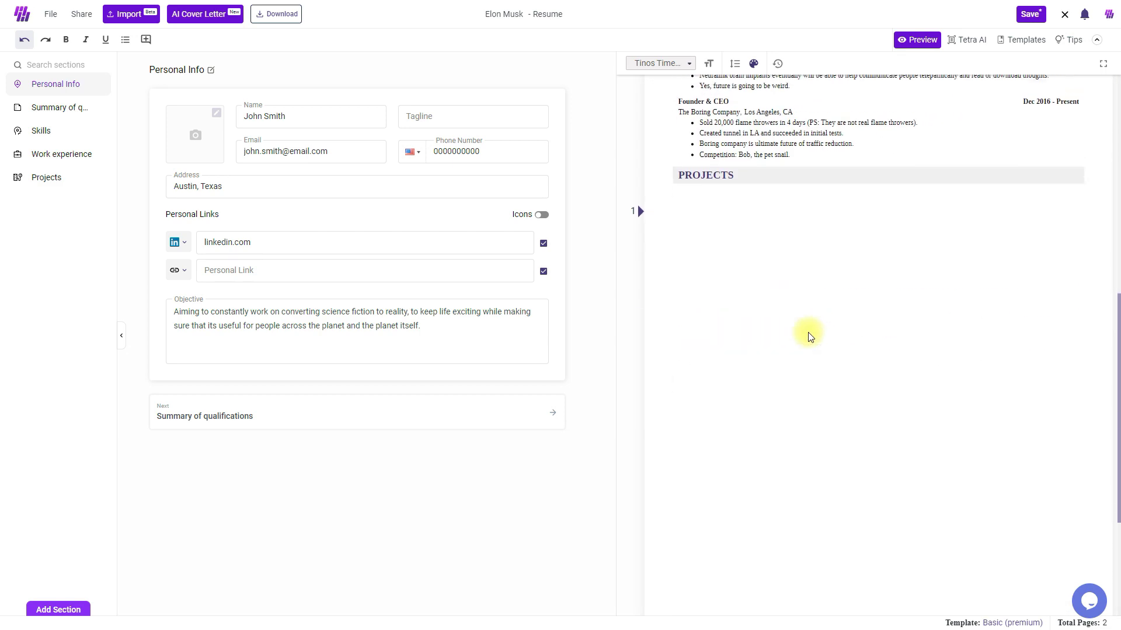
{"action": "scroll", "coordinate": [810, 337], "scroll_direction": "up", "scroll_amount": 8}
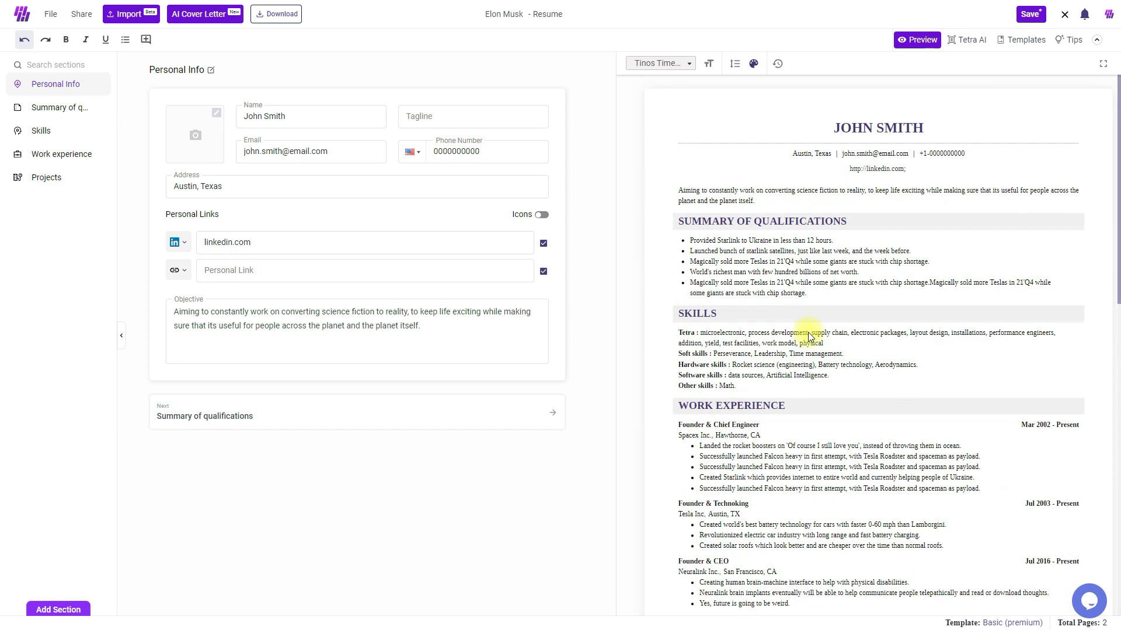
{"action": "left_click", "coordinate": [96, 177]}
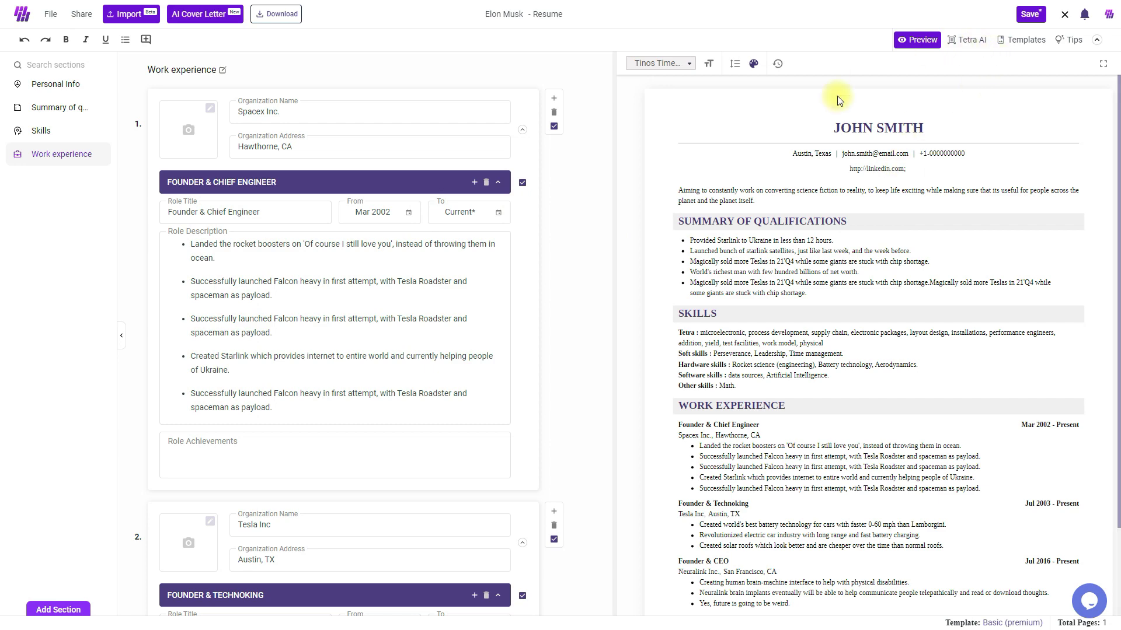
{"action": "scroll", "coordinate": [833, 216], "scroll_direction": "down", "scroll_amount": 2}
{"action": "scroll", "coordinate": [831, 222], "scroll_direction": "up", "scroll_amount": 2}
{"action": "left_click", "coordinate": [753, 64]}
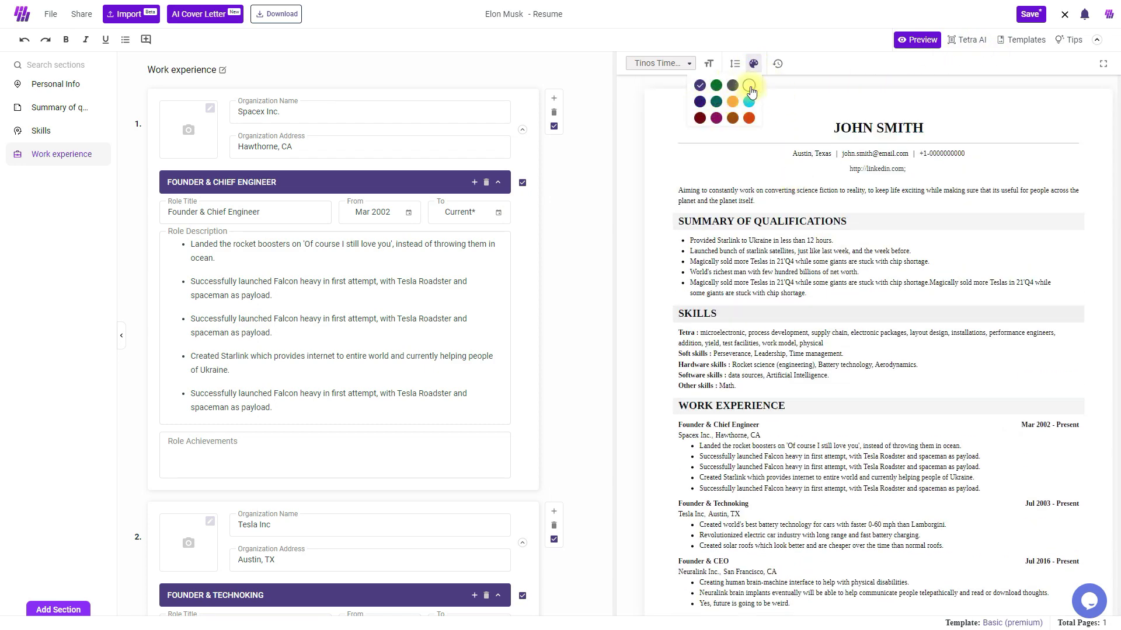
{"action": "left_click", "coordinate": [1102, 64]}
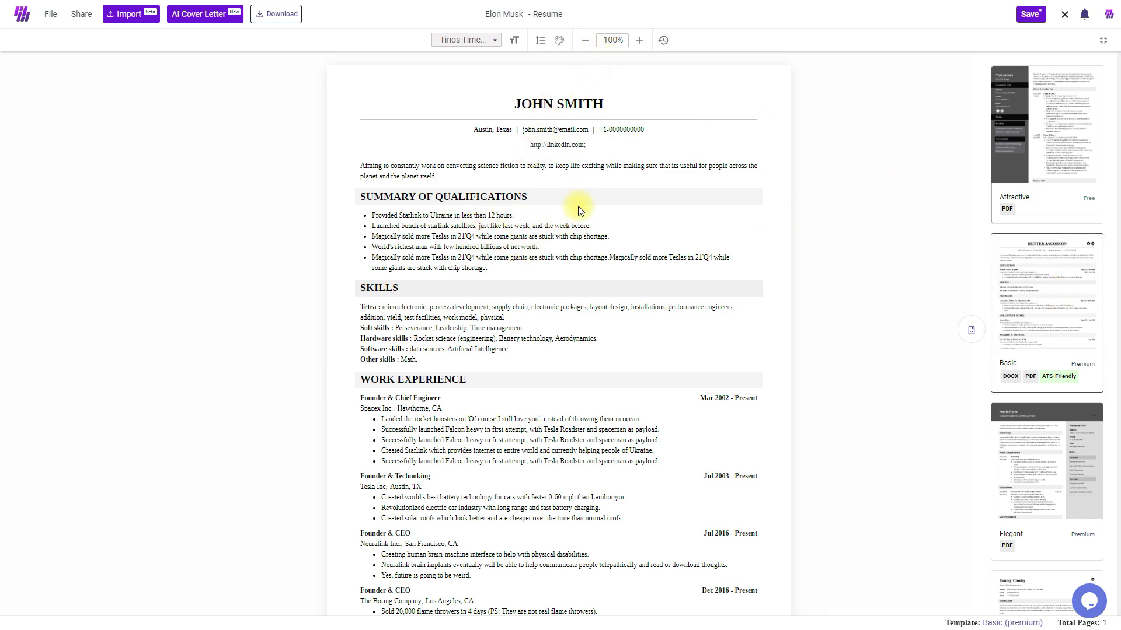
{"action": "left_click", "coordinate": [1103, 39]}
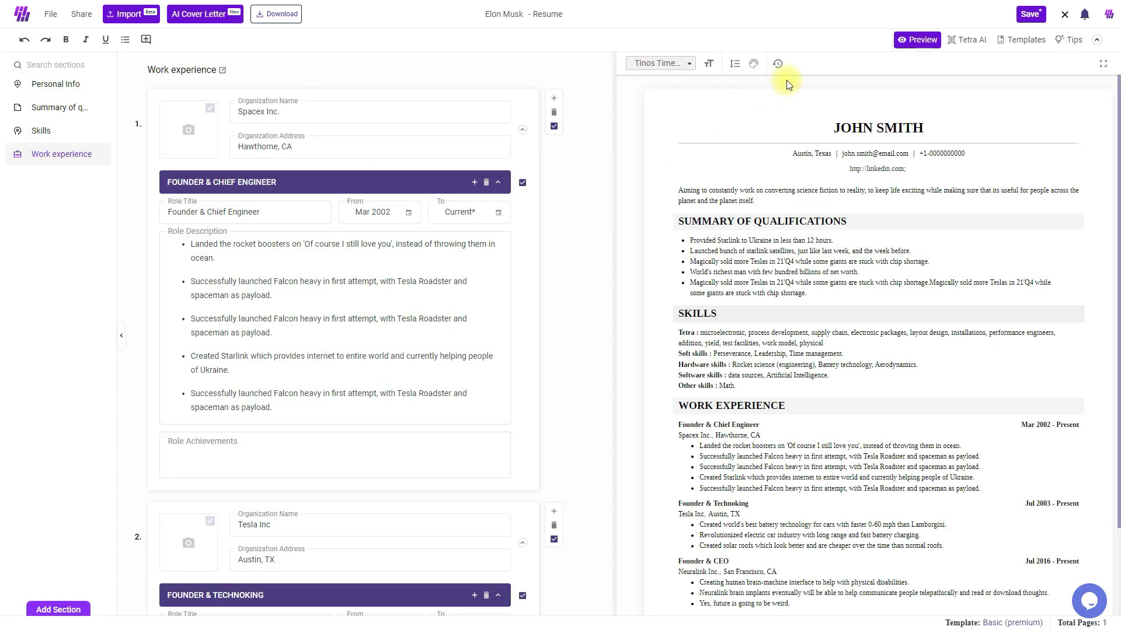
{"action": "left_click", "coordinate": [1027, 41]}
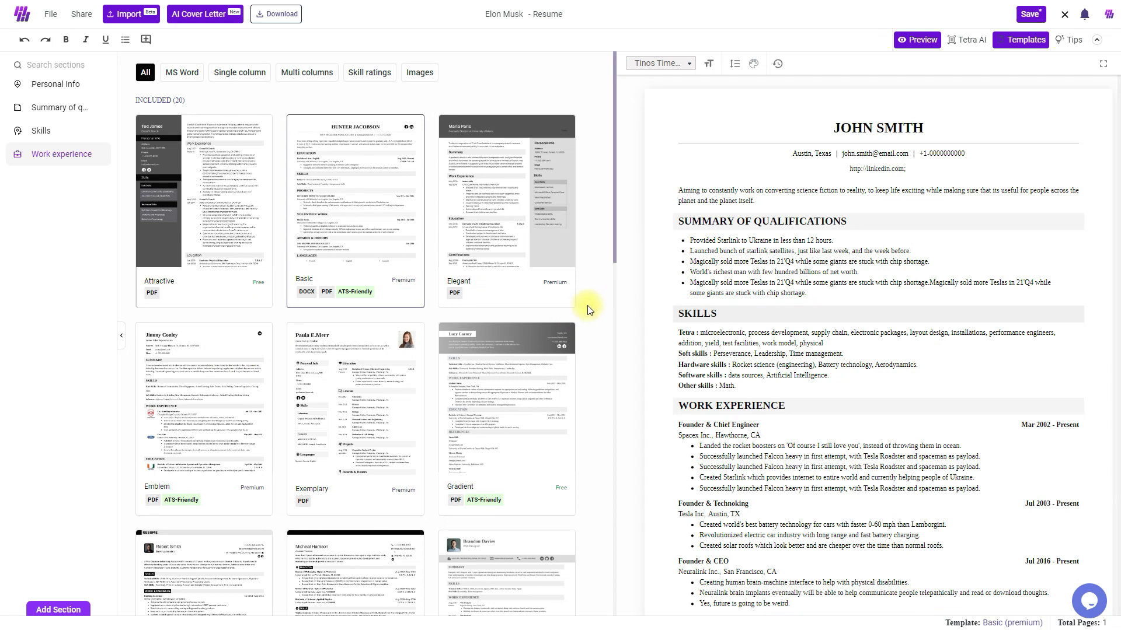
{"action": "scroll", "coordinate": [585, 309], "scroll_direction": "down", "scroll_amount": 3}
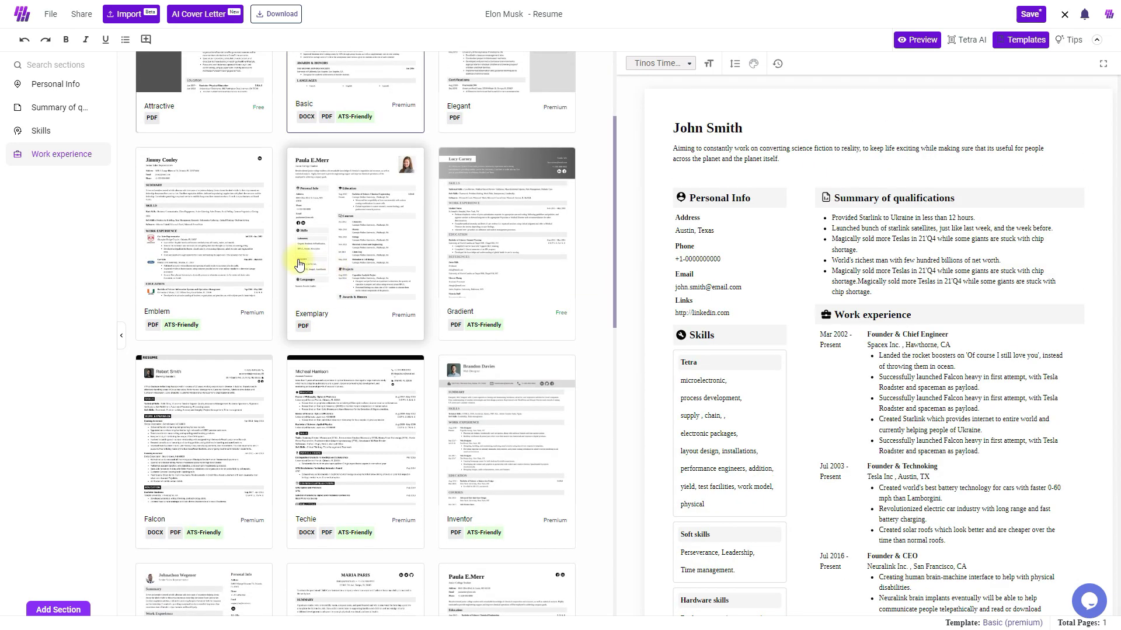
{"action": "scroll", "coordinate": [350, 384], "scroll_direction": "down", "scroll_amount": 3}
{"action": "scroll", "coordinate": [472, 455], "scroll_direction": "down", "scroll_amount": 4}
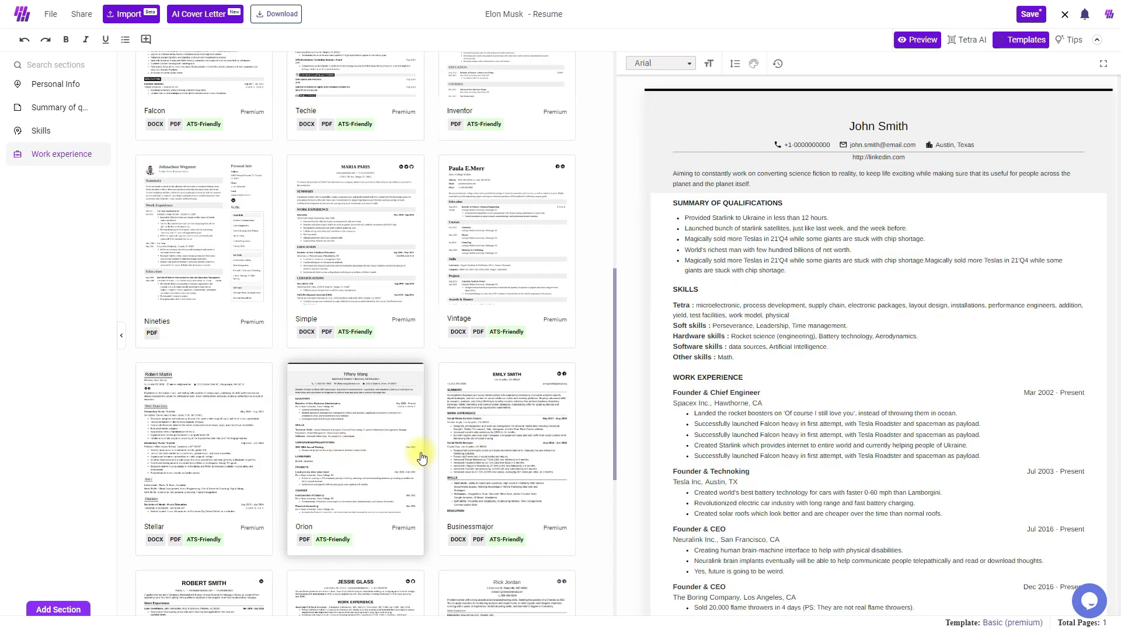
{"action": "scroll", "coordinate": [438, 450], "scroll_direction": "down", "scroll_amount": 5}
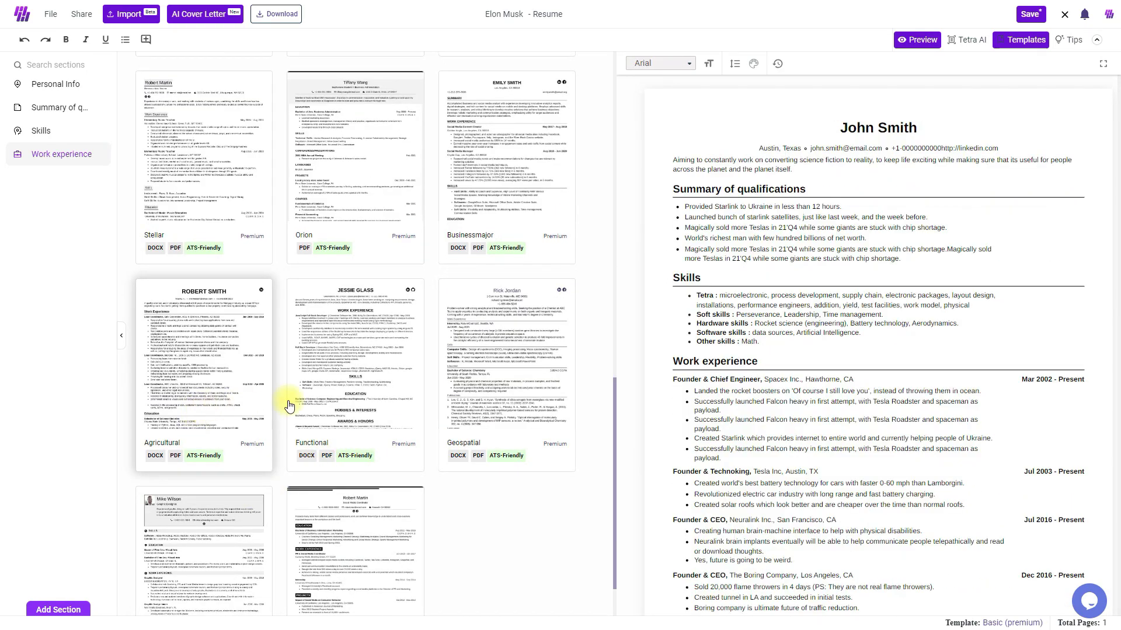
{"action": "scroll", "coordinate": [497, 375], "scroll_direction": "up", "scroll_amount": 10}
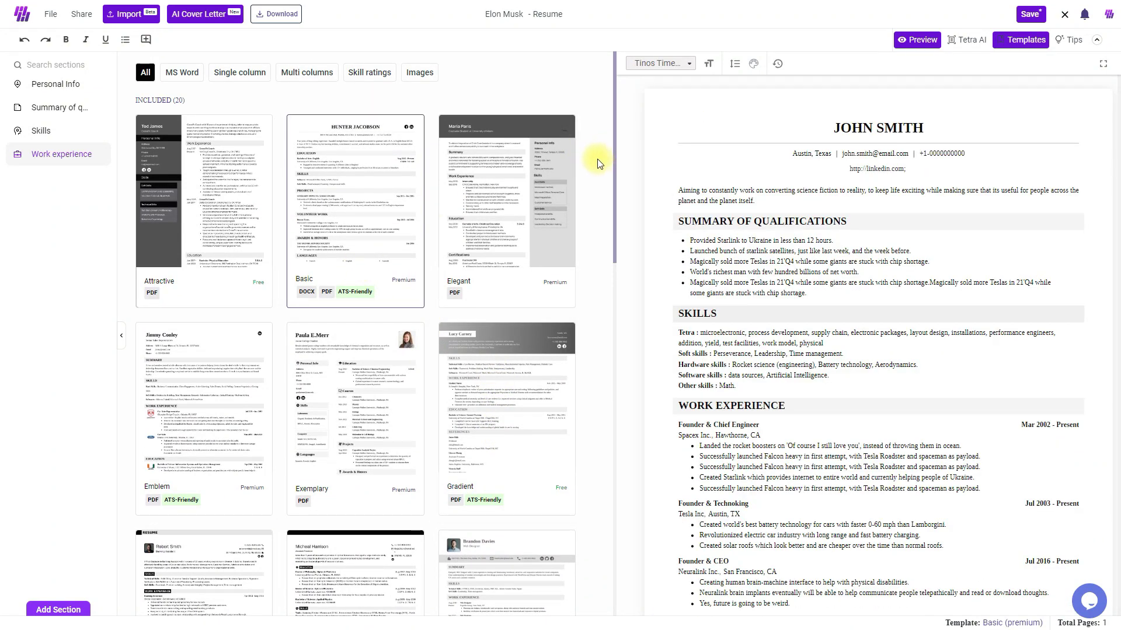
{"action": "left_click", "coordinate": [915, 39]}
{"action": "left_click", "coordinate": [915, 40]}
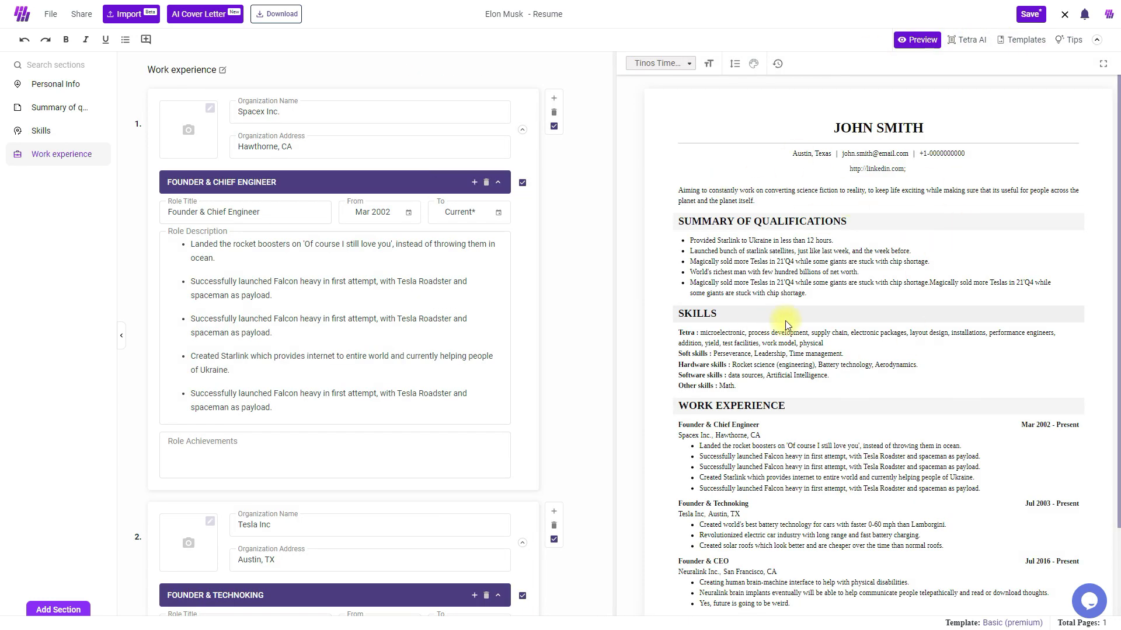
Open the Tetra AI job-specific review (46% W-ATS, Work Experience 7.5/20) and check the job description
{"action": "left_click", "coordinate": [967, 40]}
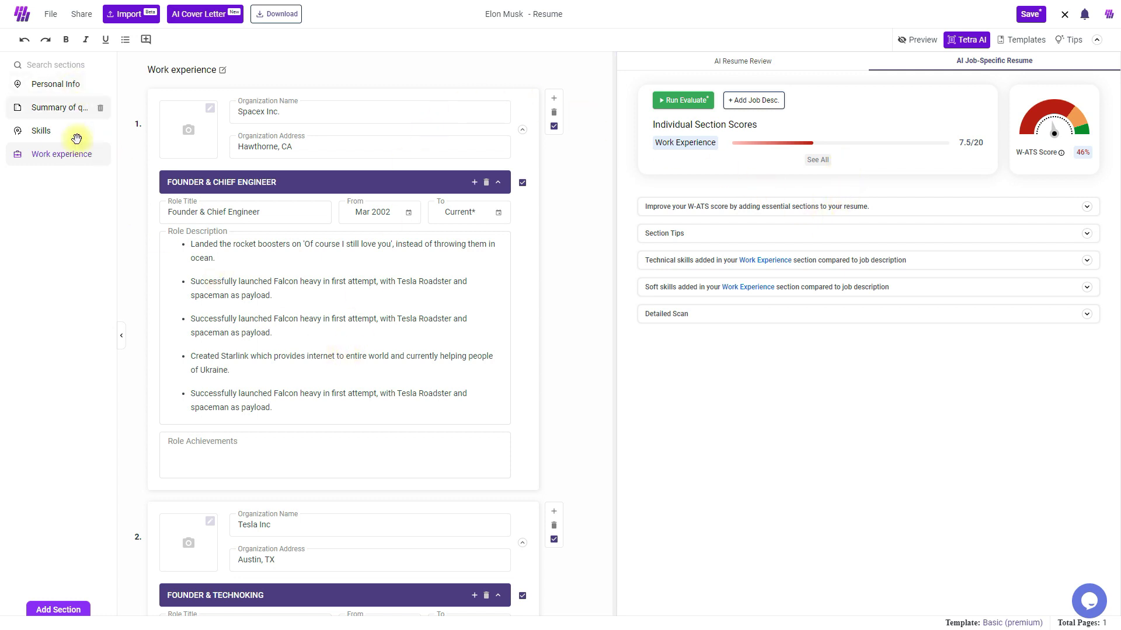
{"action": "left_click", "coordinate": [749, 104]}
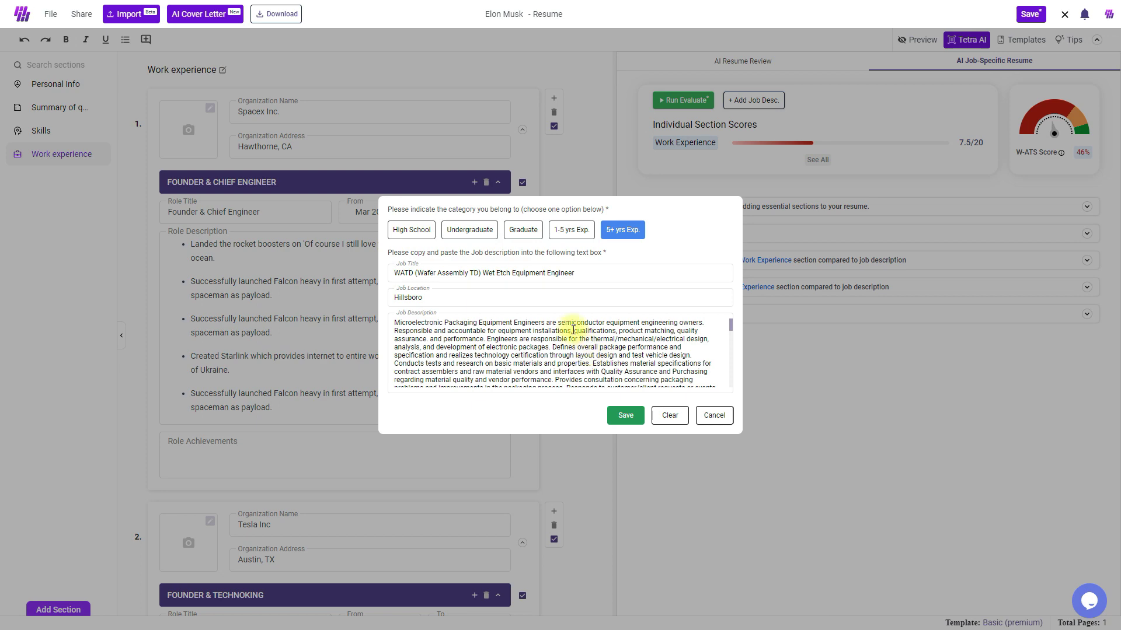
{"action": "left_click", "coordinate": [713, 417]}
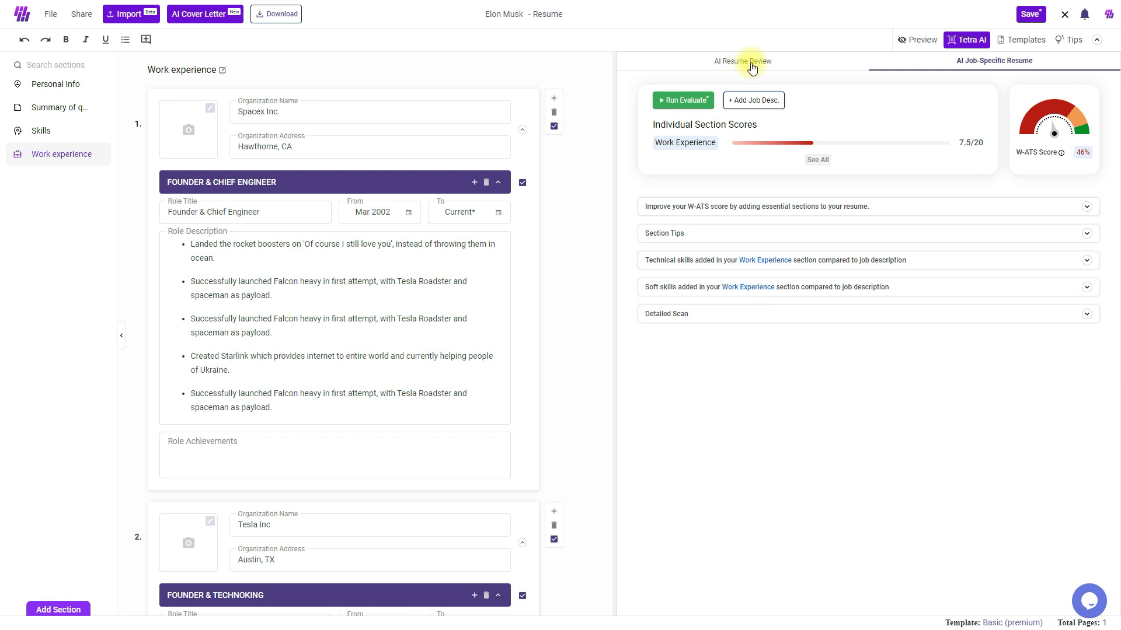
Show all resume section scores and the W-ATS advice to add the missing Education section
{"action": "left_click", "coordinate": [750, 65]}
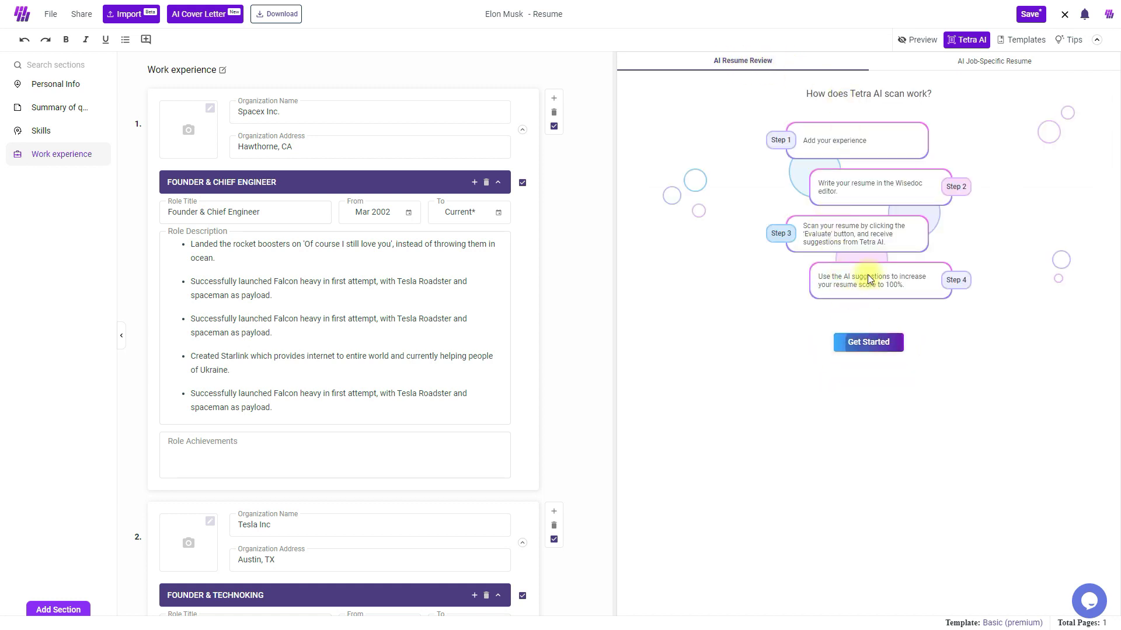
{"action": "left_click", "coordinate": [987, 66]}
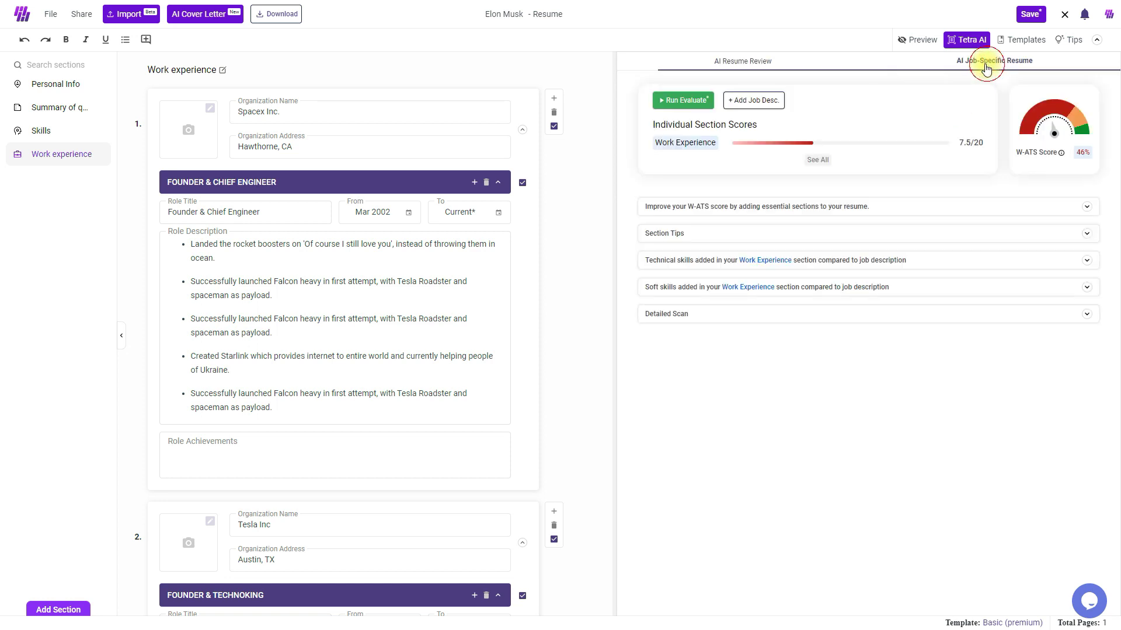
{"action": "left_click", "coordinate": [815, 159]}
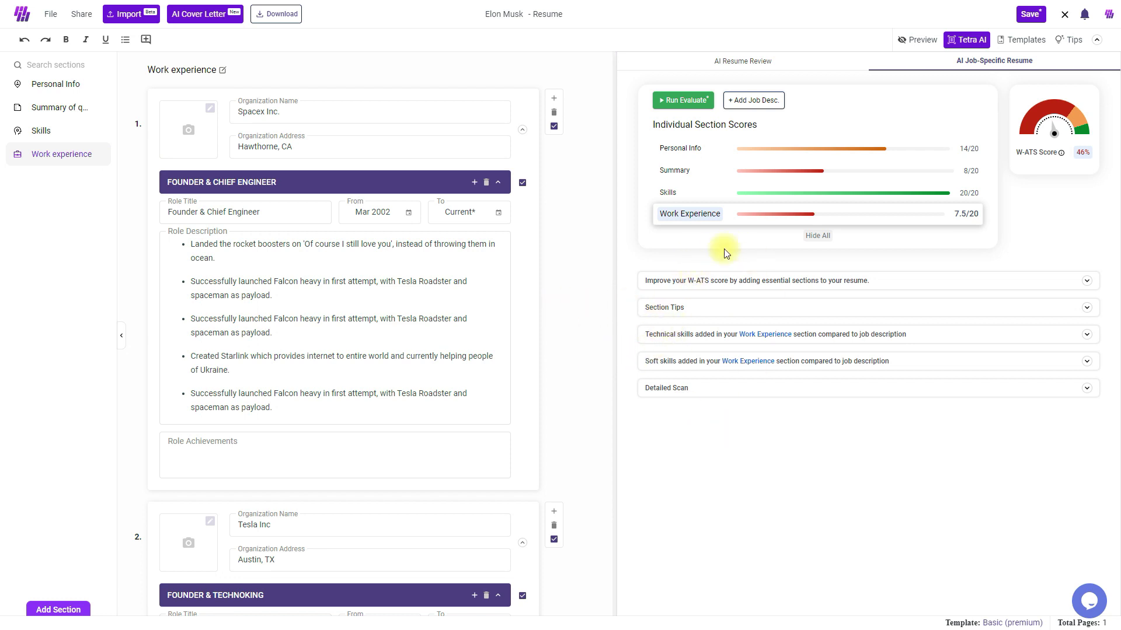
{"action": "left_click", "coordinate": [718, 280]}
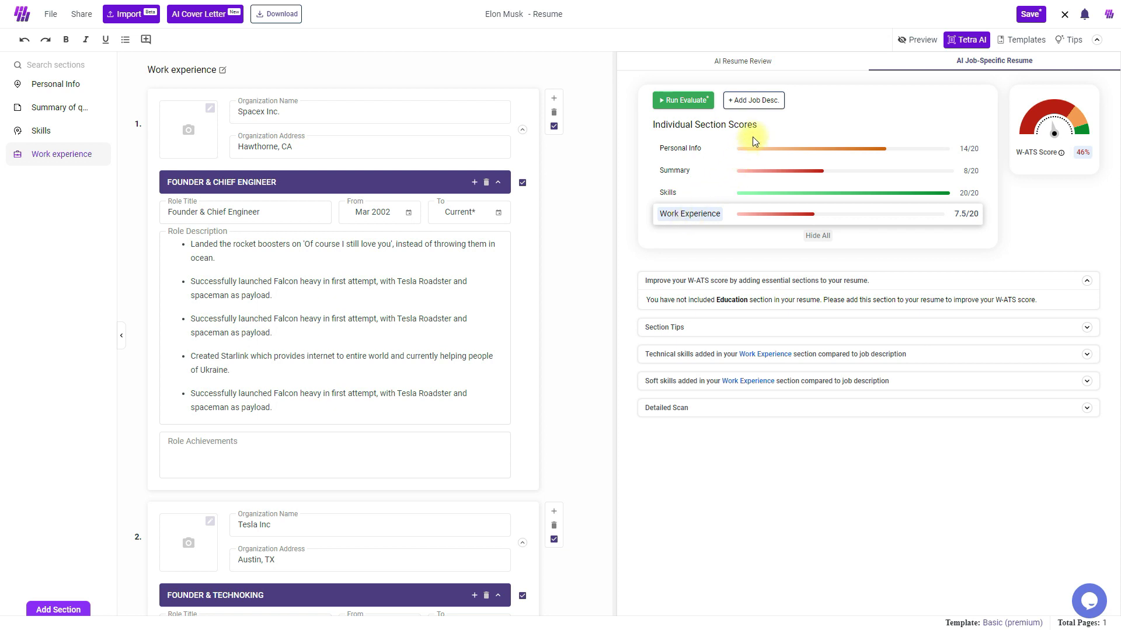
View the saved job description twice, closing it unchanged each time
{"action": "left_click", "coordinate": [730, 100]}
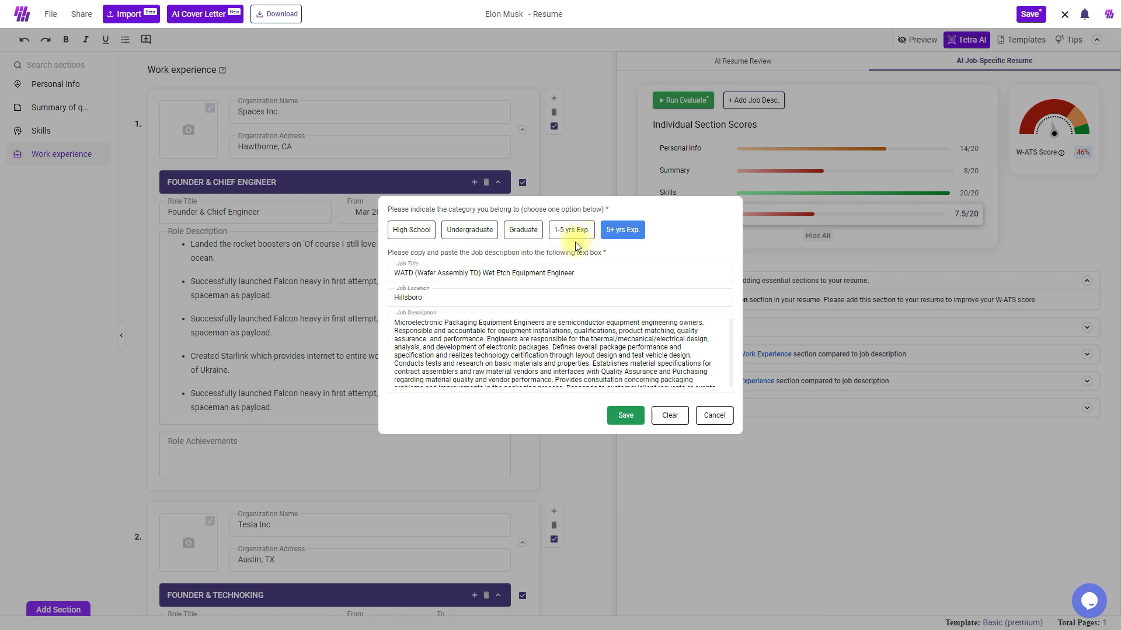
{"action": "left_click", "coordinate": [717, 416]}
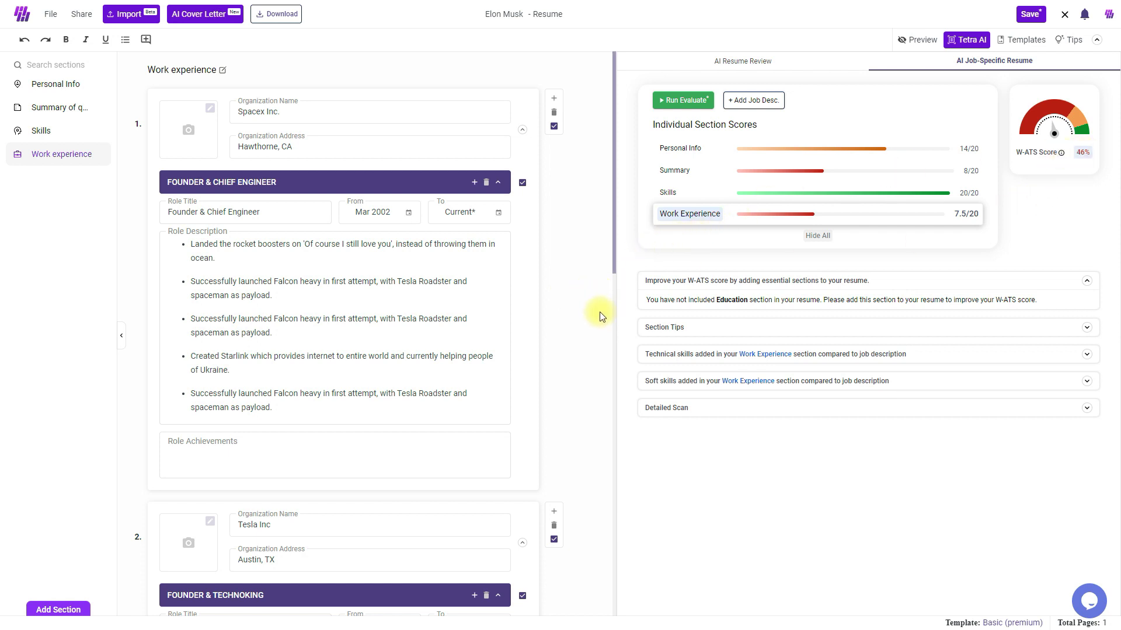
{"action": "left_click", "coordinate": [753, 100]}
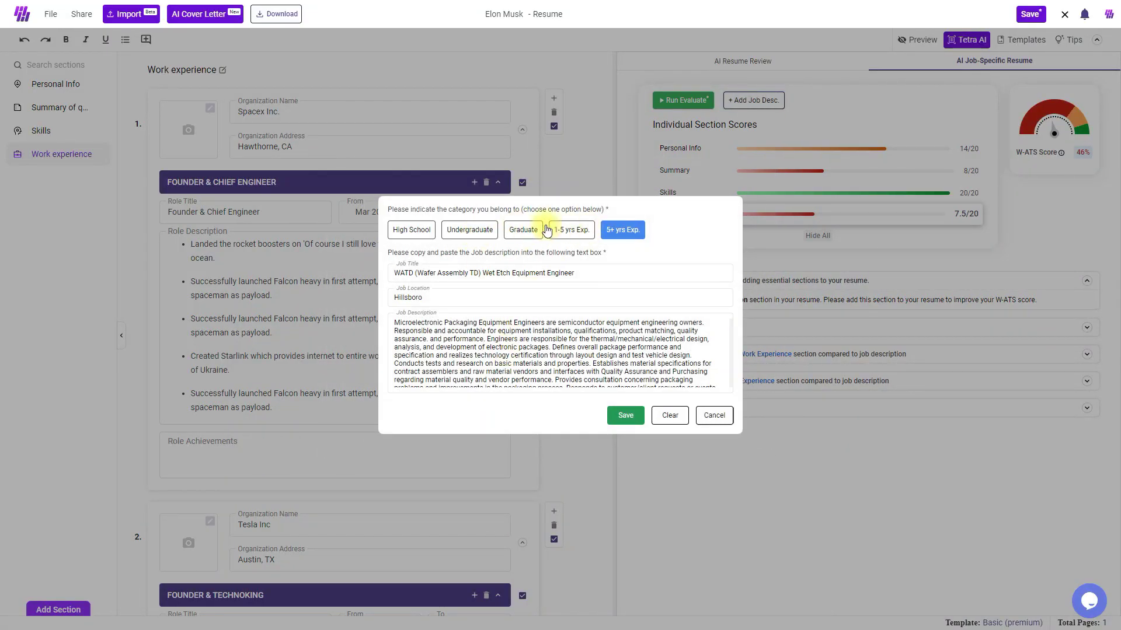
{"action": "left_click", "coordinate": [713, 415]}
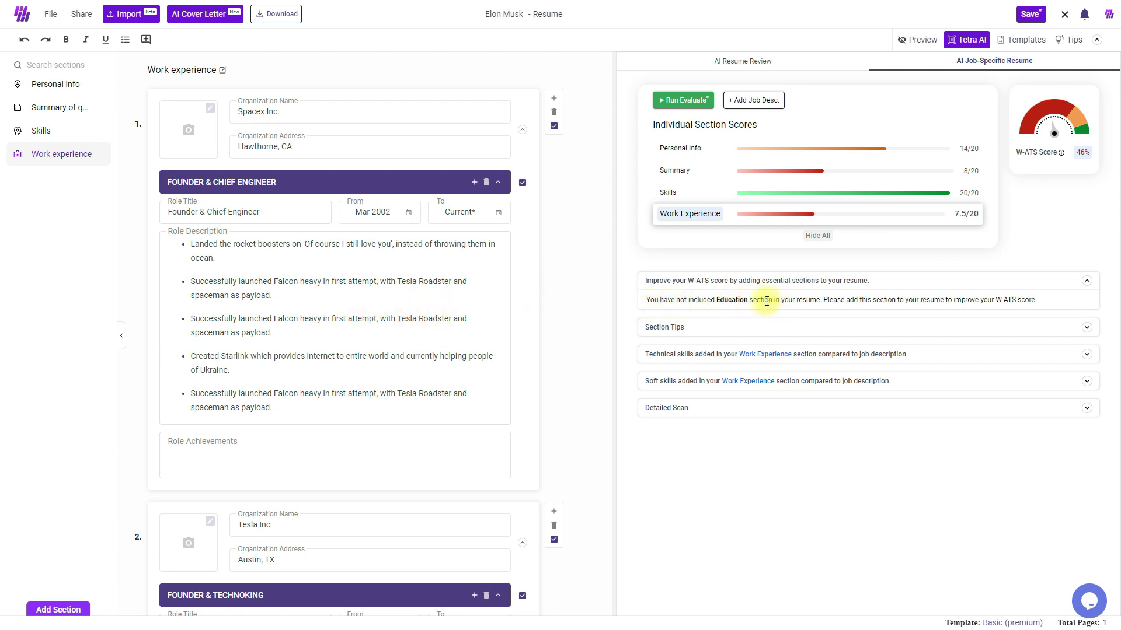
Collapse the W-ATS advice and look through the Work Experience section tips and writing tips
{"action": "left_click", "coordinate": [694, 281]}
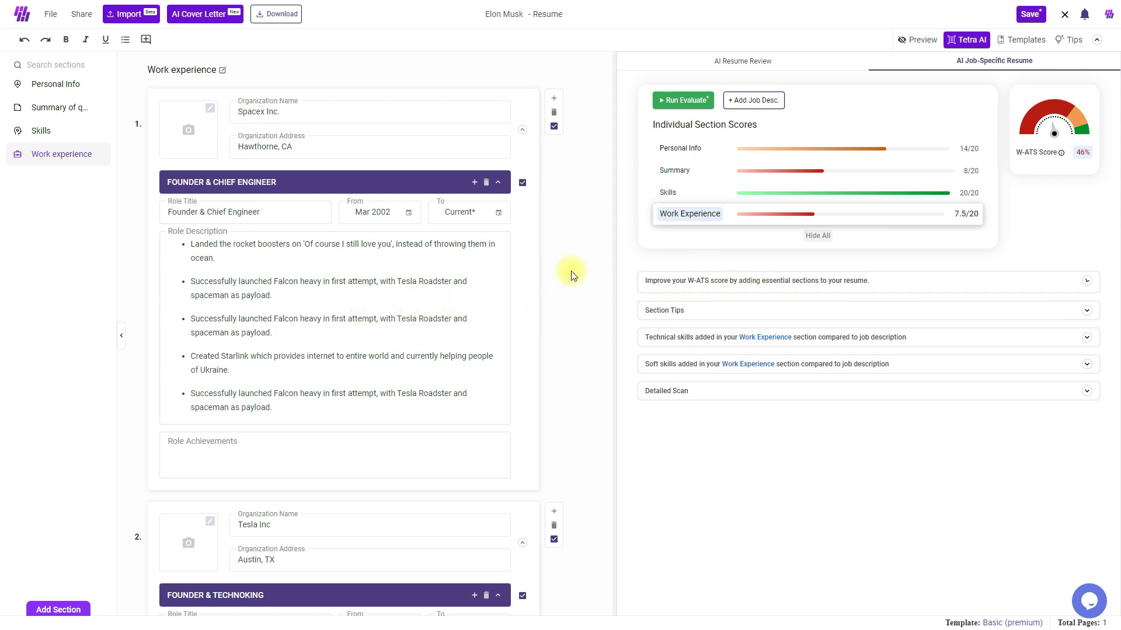
{"action": "left_click", "coordinate": [694, 309]}
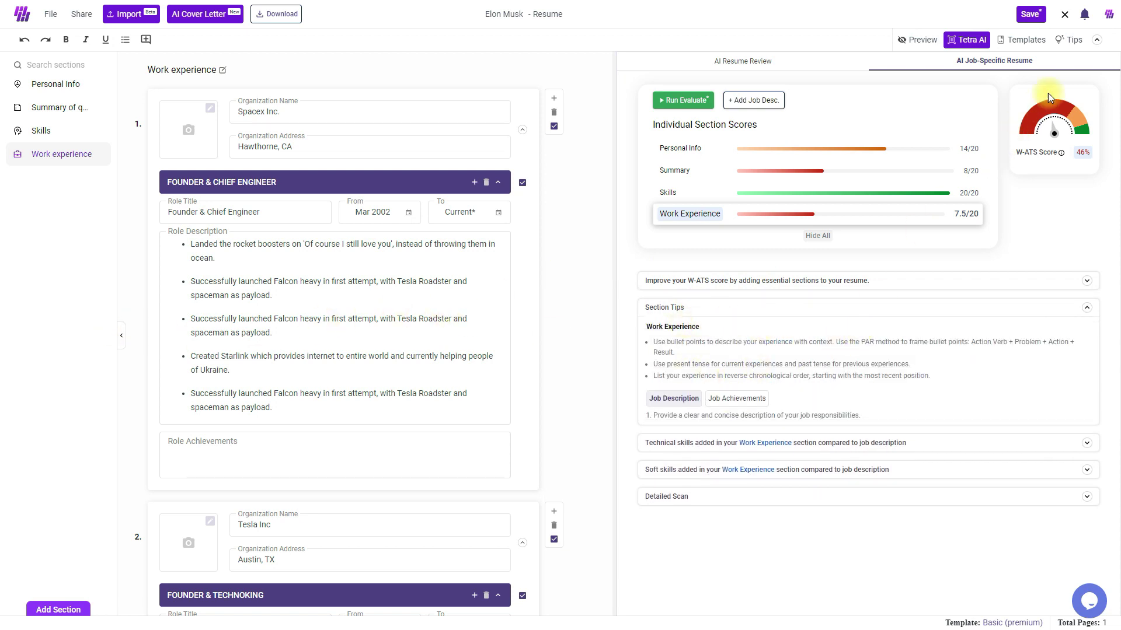
{"action": "left_click", "coordinate": [1068, 39]}
{"action": "left_click_drag", "start_coordinate": [959, 72], "coordinate": [569, 178]}
{"action": "left_click", "coordinate": [705, 175]}
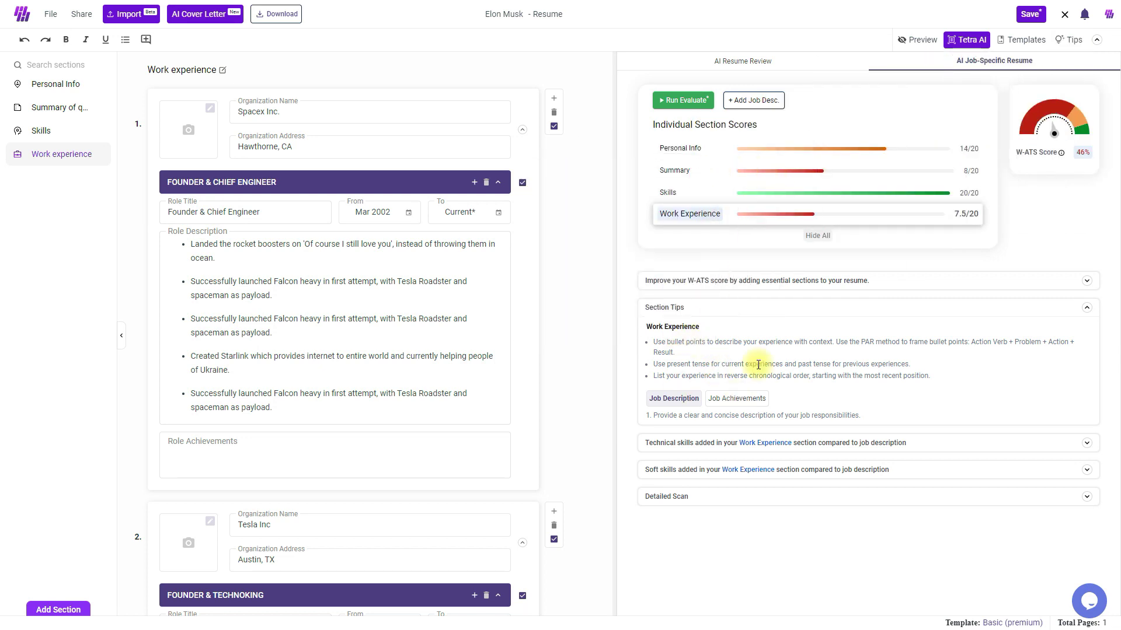
{"action": "left_click", "coordinate": [745, 308]}
Expand the technical and soft skills comparisons listing matched and unmatched Work Experience skills
{"action": "left_click", "coordinate": [689, 334]}
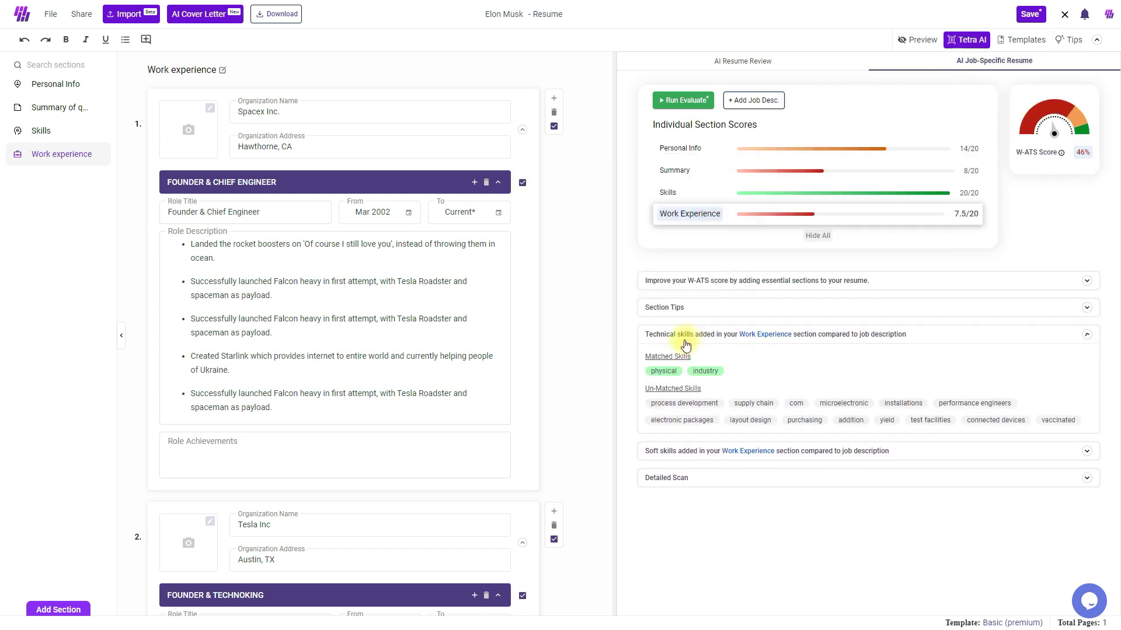
{"action": "left_click", "coordinate": [690, 464]}
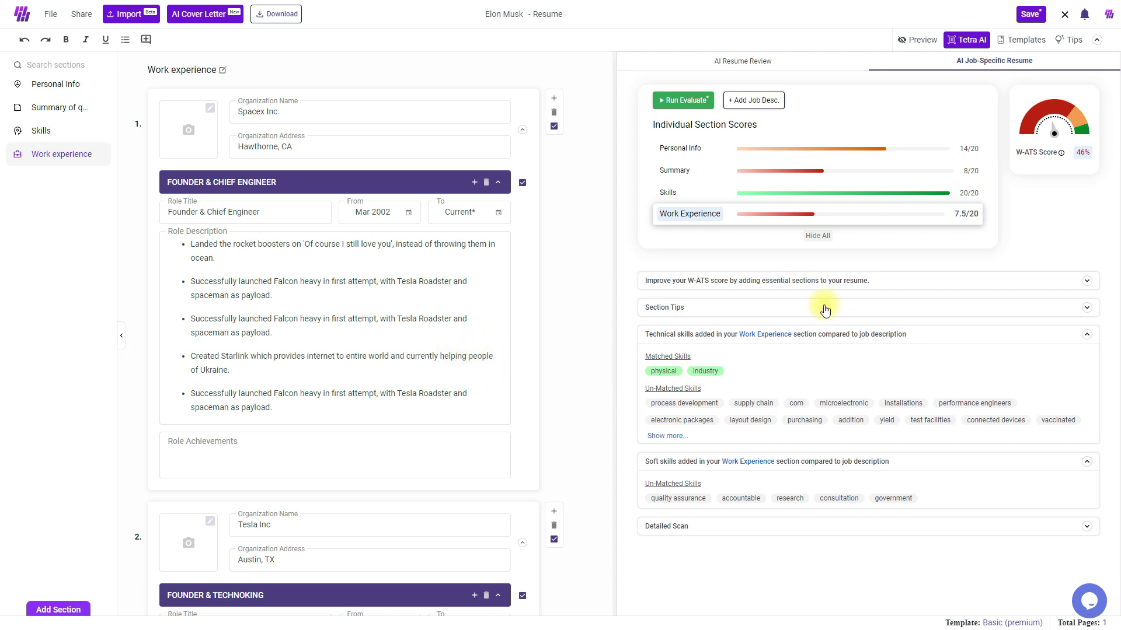
{"action": "left_click", "coordinate": [686, 339]}
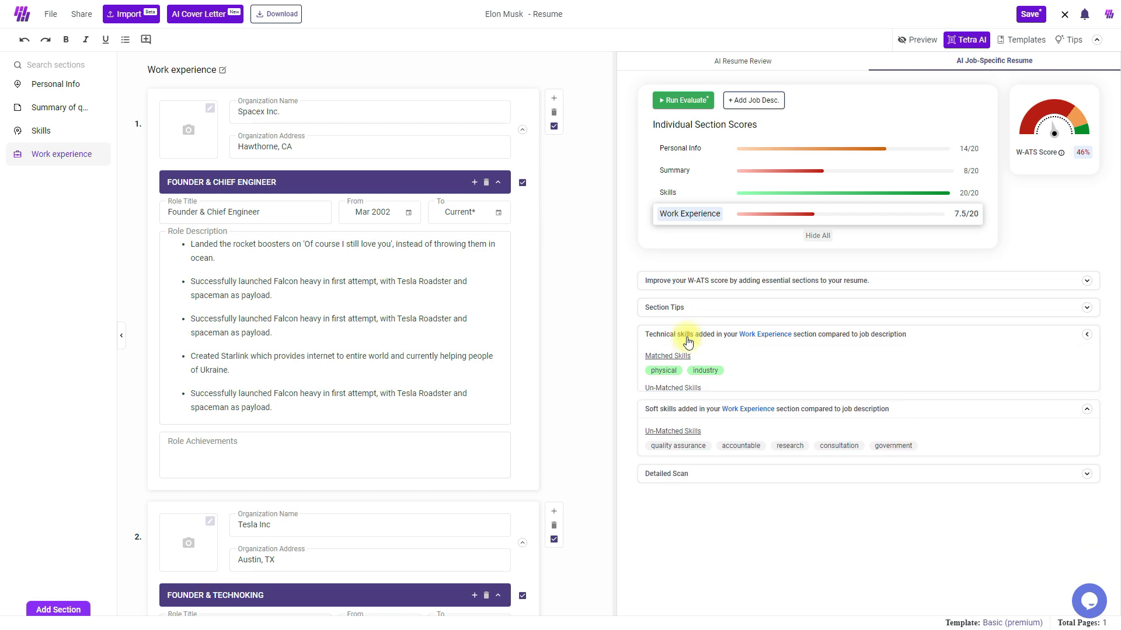
{"action": "left_click", "coordinate": [687, 338]}
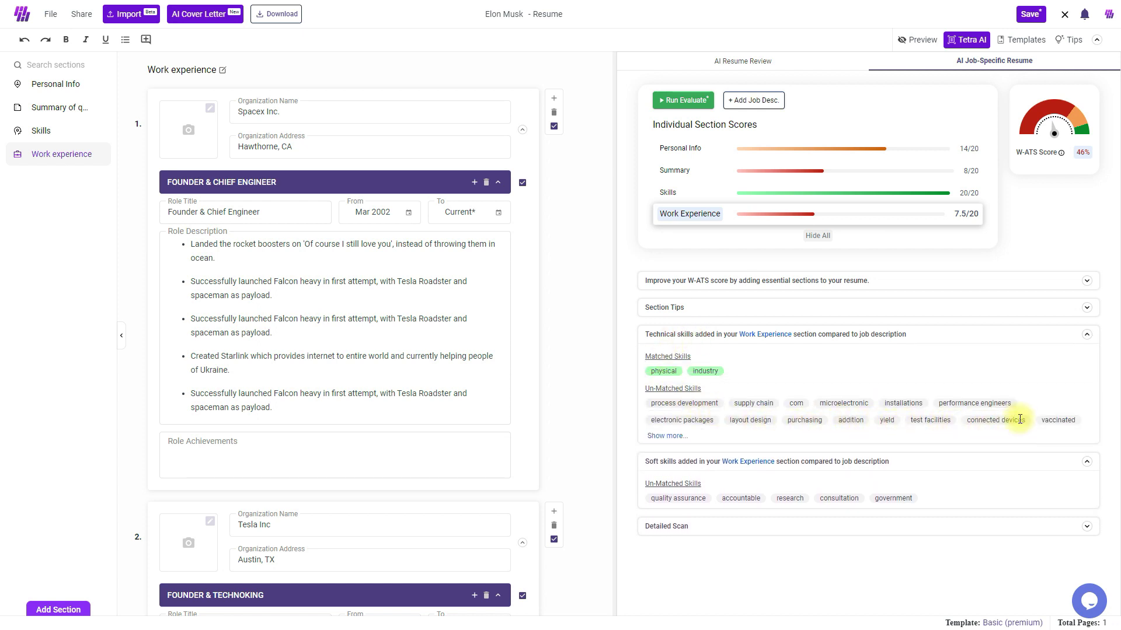
{"action": "scroll", "coordinate": [315, 426], "scroll_direction": "down", "scroll_amount": 6}
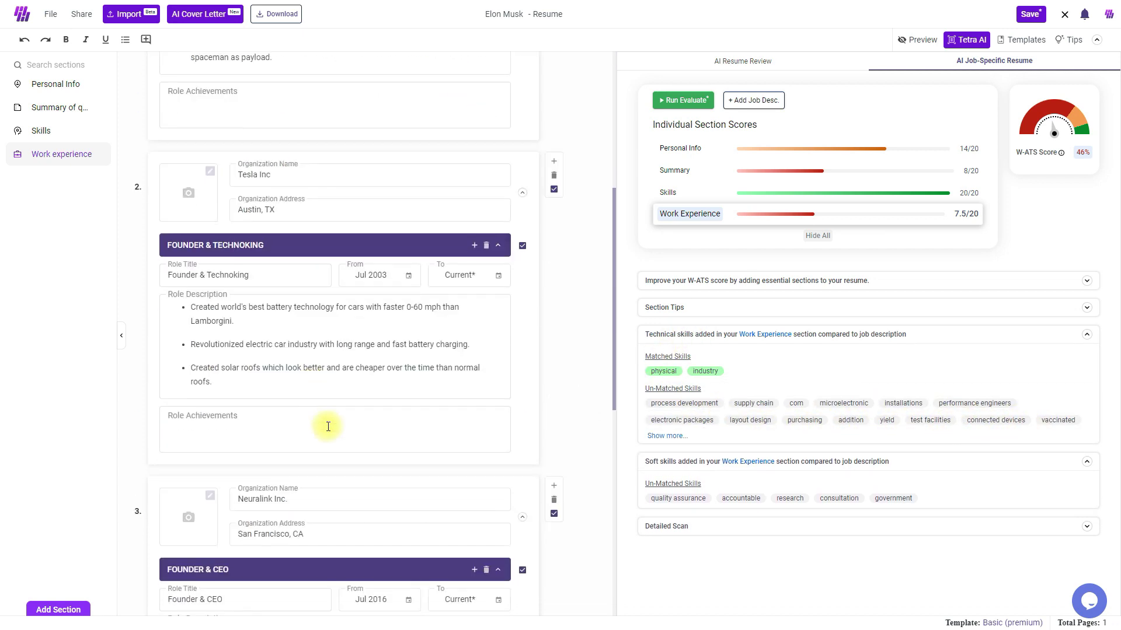
{"action": "scroll", "coordinate": [335, 388], "scroll_direction": "up", "scroll_amount": 6}
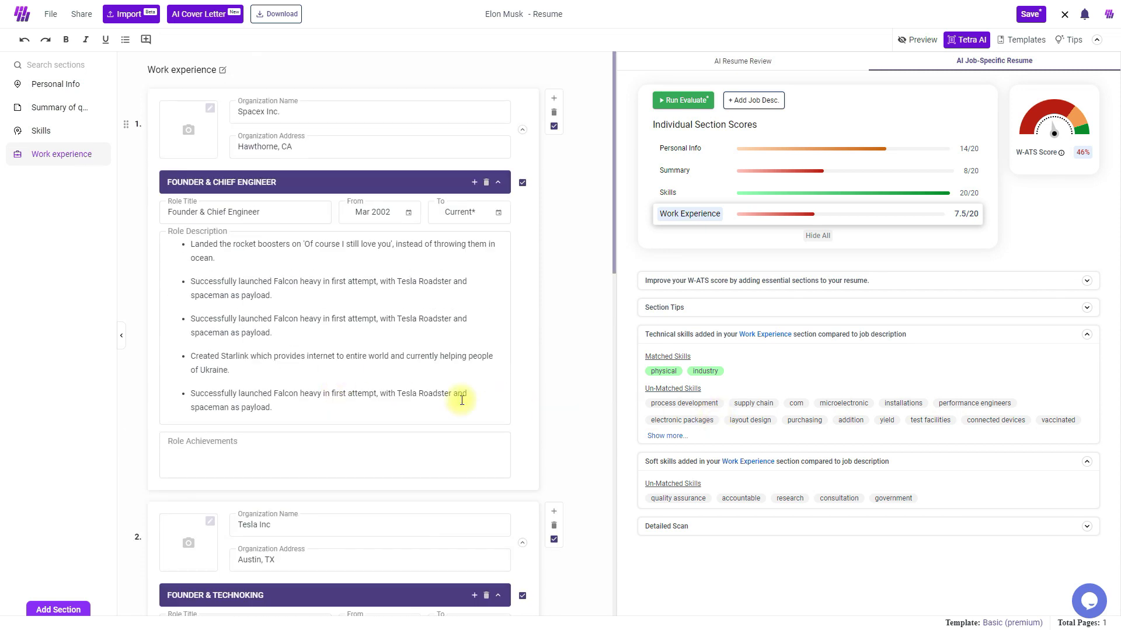
{"action": "left_click", "coordinate": [701, 335]}
{"action": "left_click", "coordinate": [703, 362]}
{"action": "left_click", "coordinate": [692, 389]}
{"action": "scroll", "coordinate": [713, 342], "scroll_direction": "down", "scroll_amount": 5}
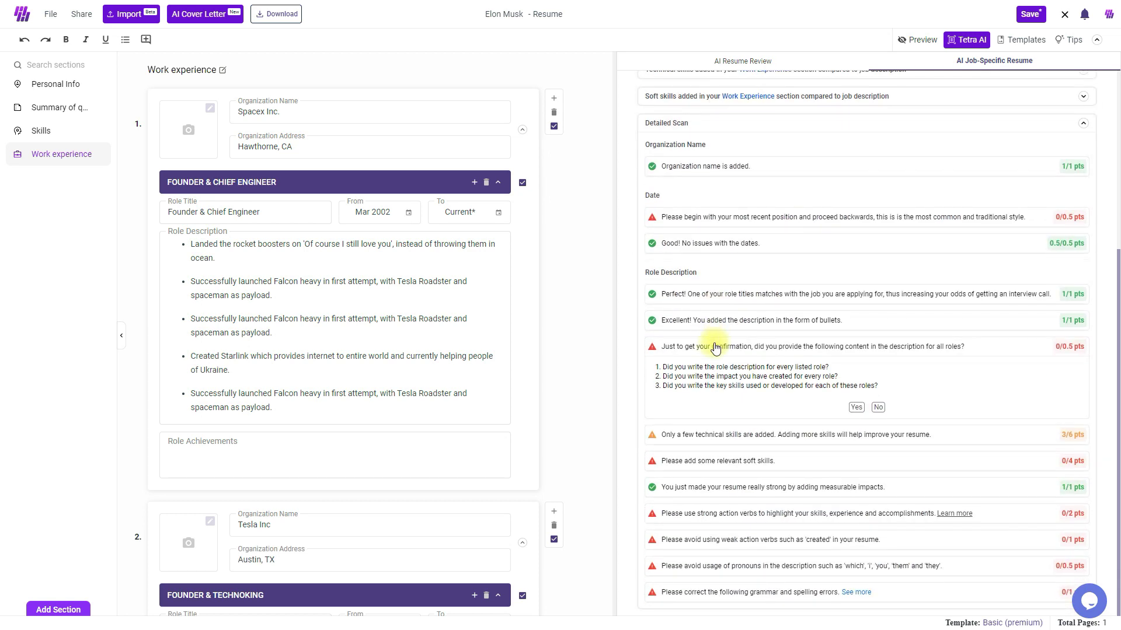
{"action": "left_click", "coordinate": [753, 592]}
{"action": "scroll", "coordinate": [751, 539], "scroll_direction": "down", "scroll_amount": 3}
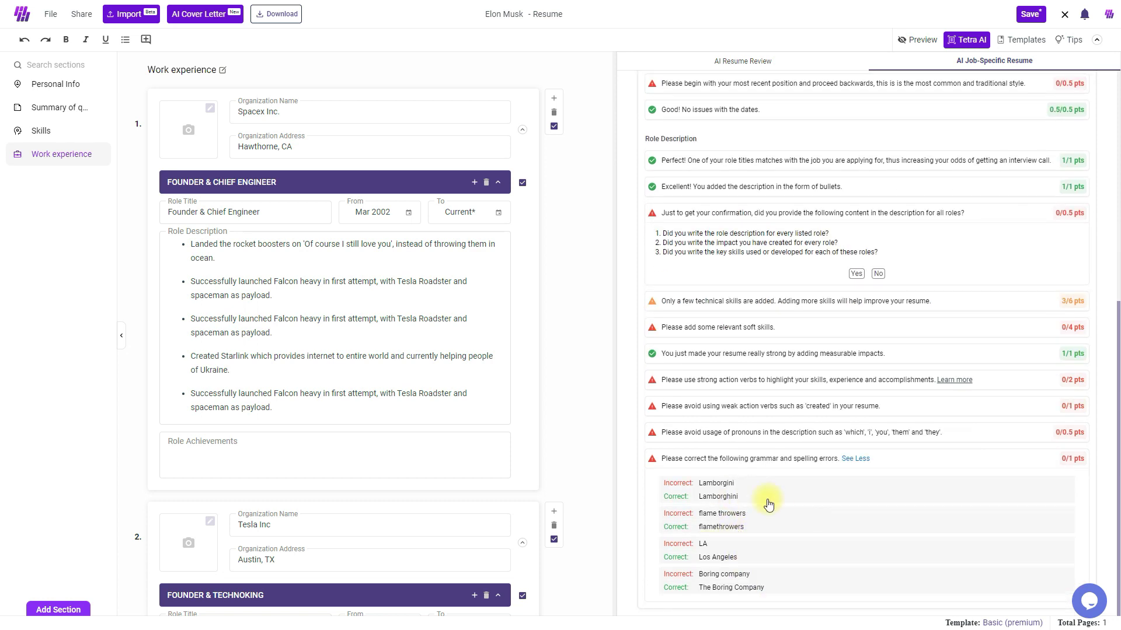
{"action": "left_click", "coordinate": [732, 461]}
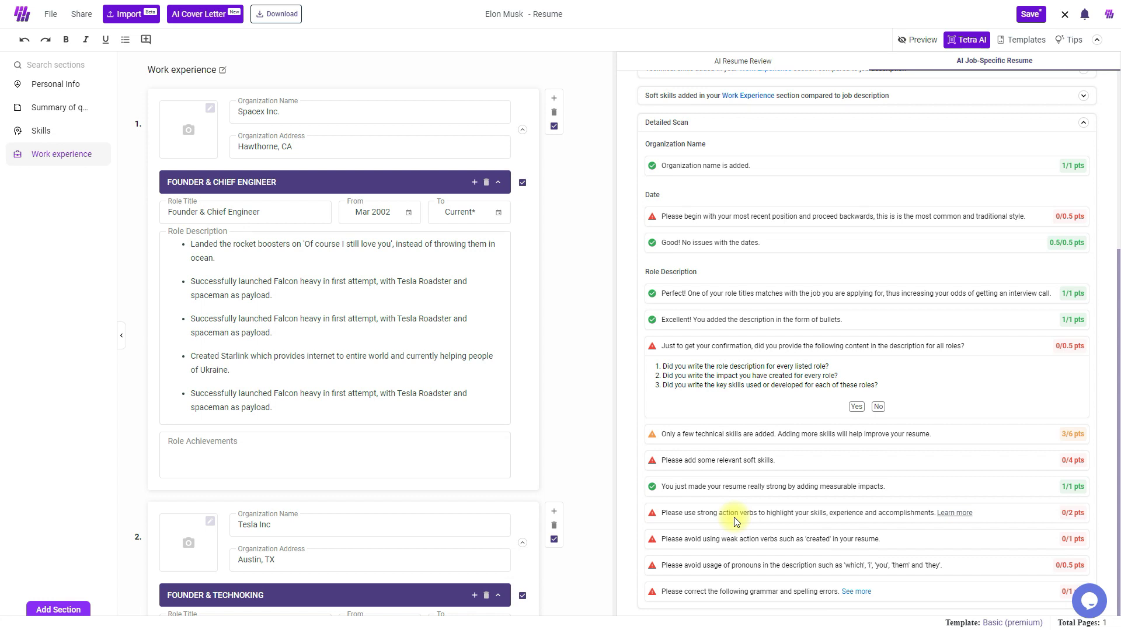
{"action": "scroll", "coordinate": [734, 507], "scroll_direction": "up", "scroll_amount": 2}
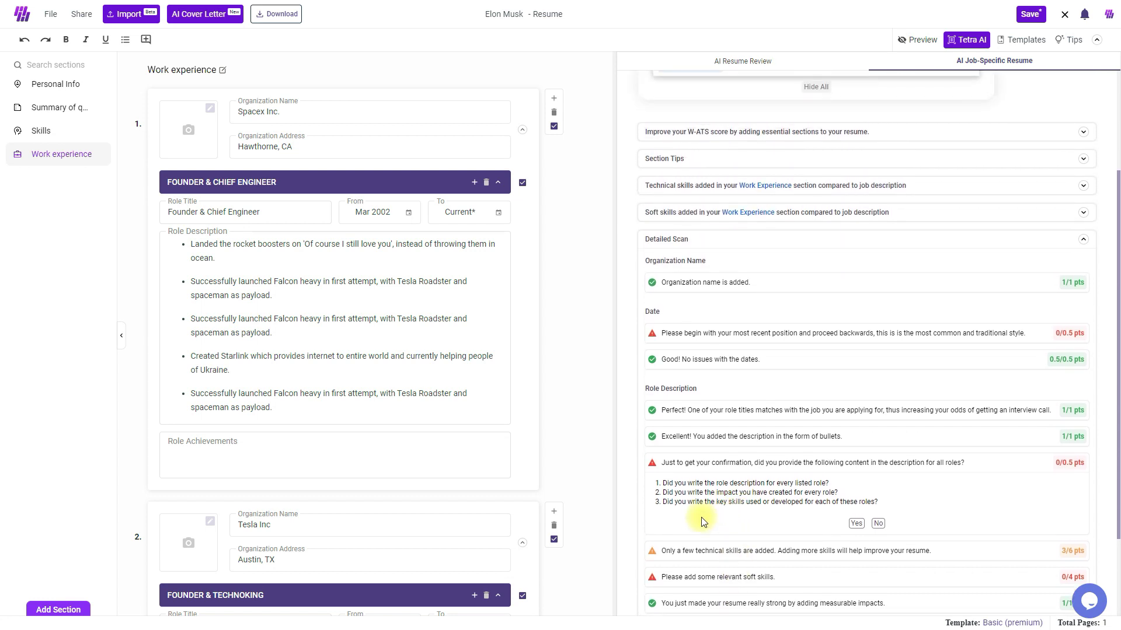
{"action": "scroll", "coordinate": [681, 545], "scroll_direction": "down", "scroll_amount": 2}
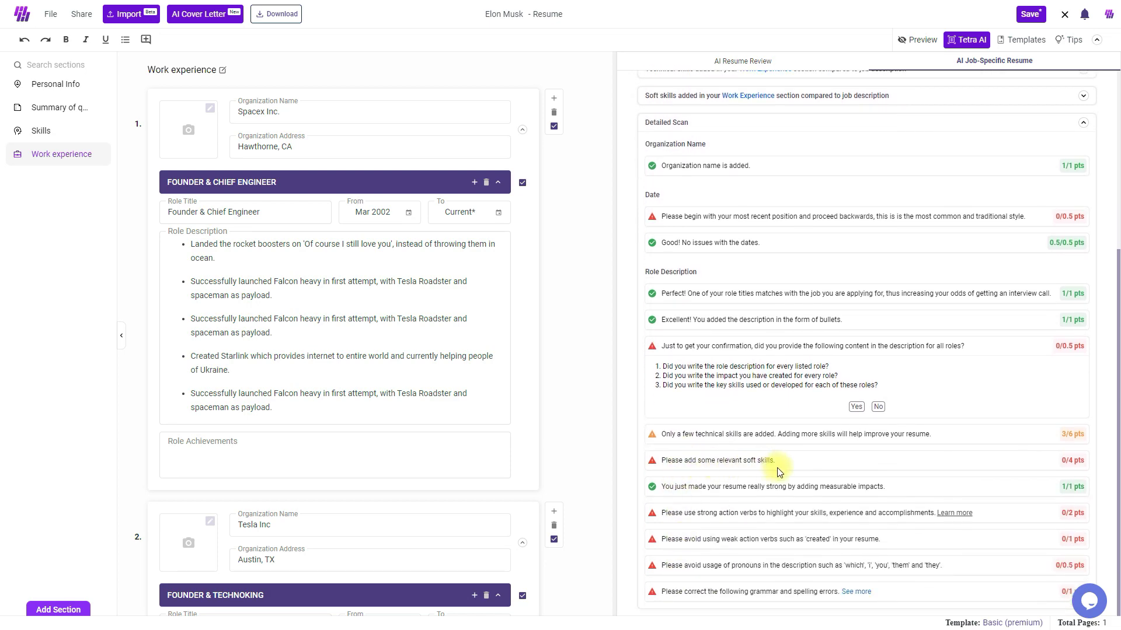
{"action": "scroll", "coordinate": [779, 470], "scroll_direction": "up", "scroll_amount": 5}
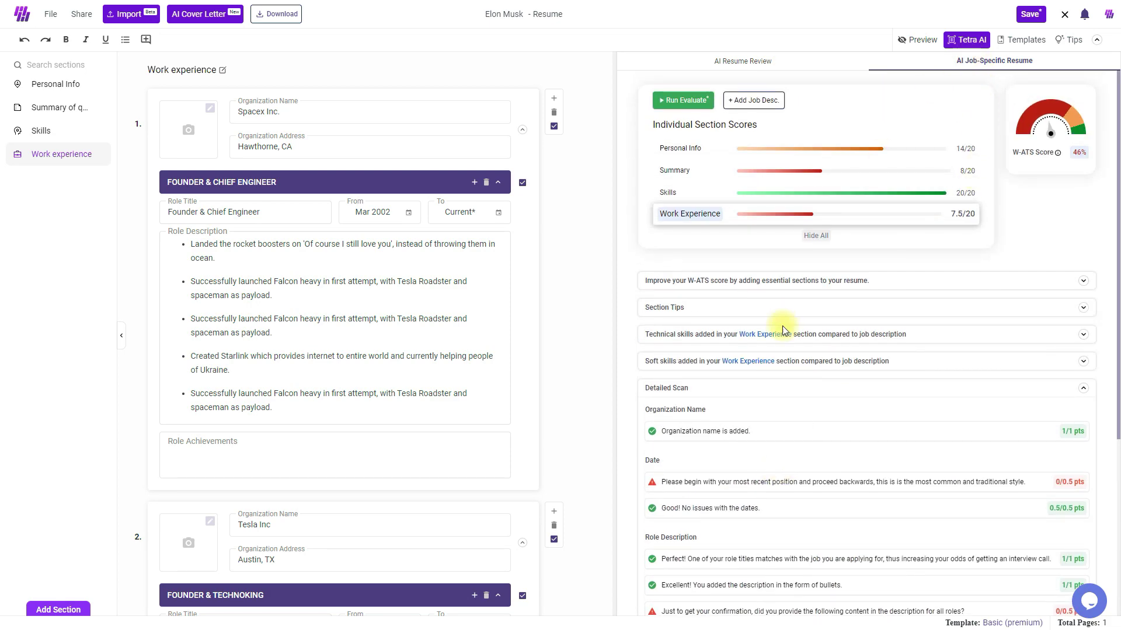
{"action": "scroll", "coordinate": [766, 363], "scroll_direction": "down", "scroll_amount": 3}
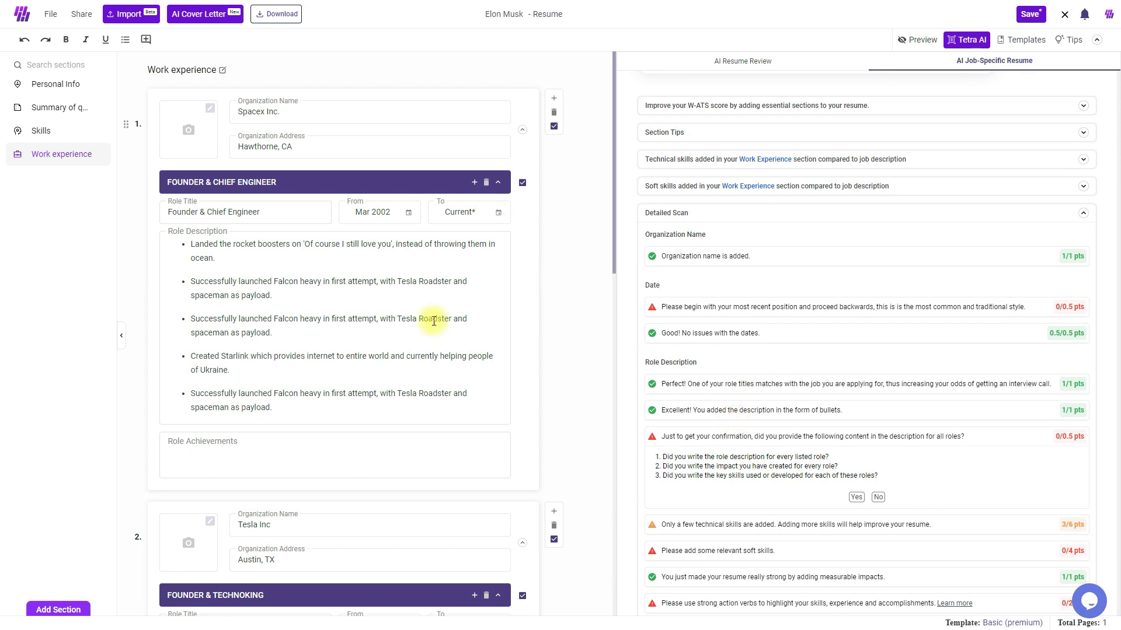
{"action": "scroll", "coordinate": [723, 212], "scroll_direction": "up", "scroll_amount": 3}
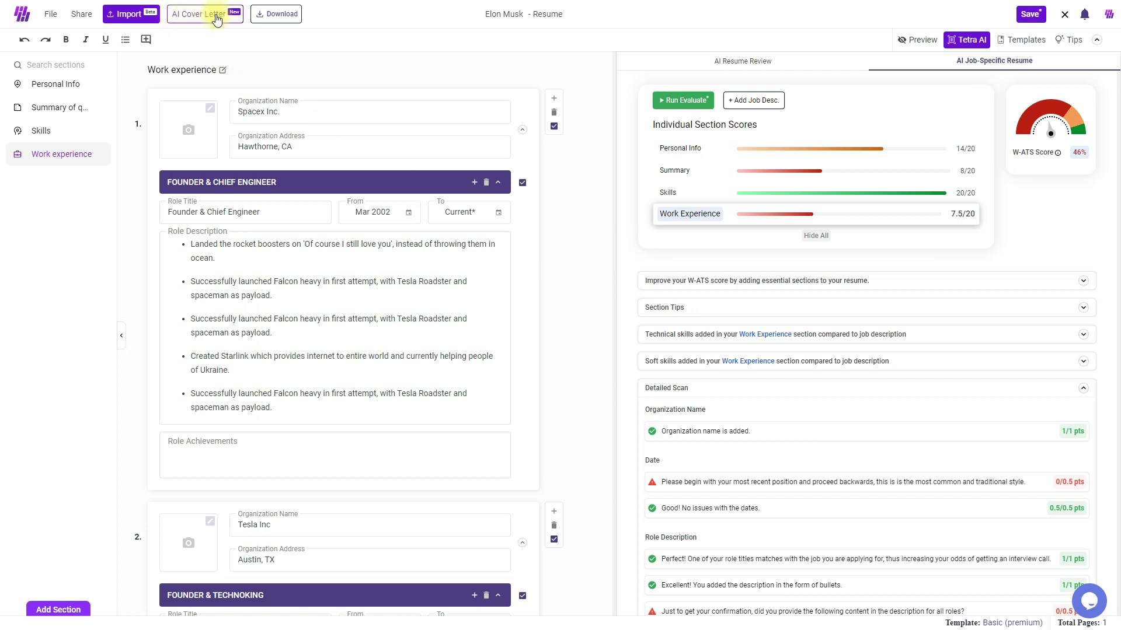
Generate an AI cover letter for the Hiring Manager at ABC Company, scoring 14/20 and 70% W-ATS
{"action": "left_click", "coordinate": [206, 14]}
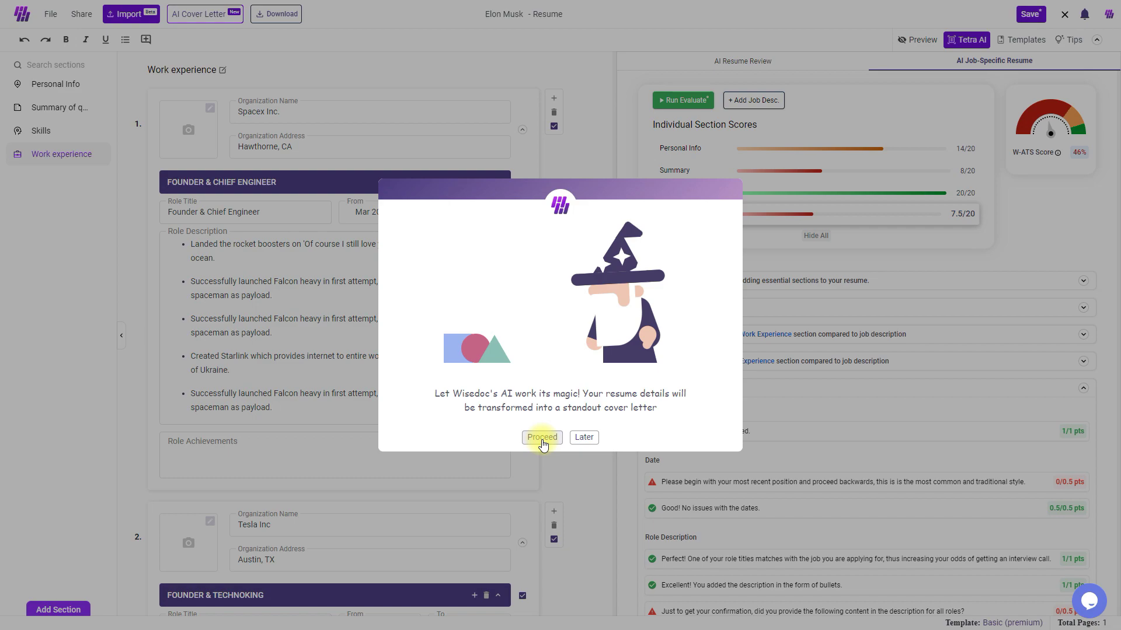
{"action": "left_click", "coordinate": [541, 439]}
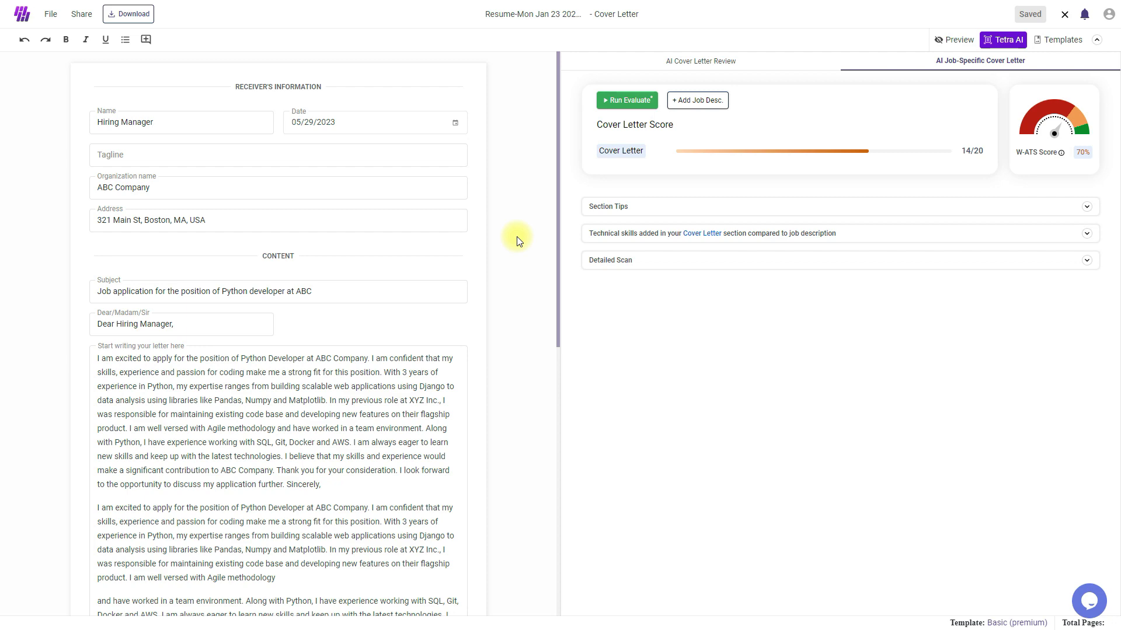
{"action": "scroll", "coordinate": [501, 261], "scroll_direction": "down", "scroll_amount": 9}
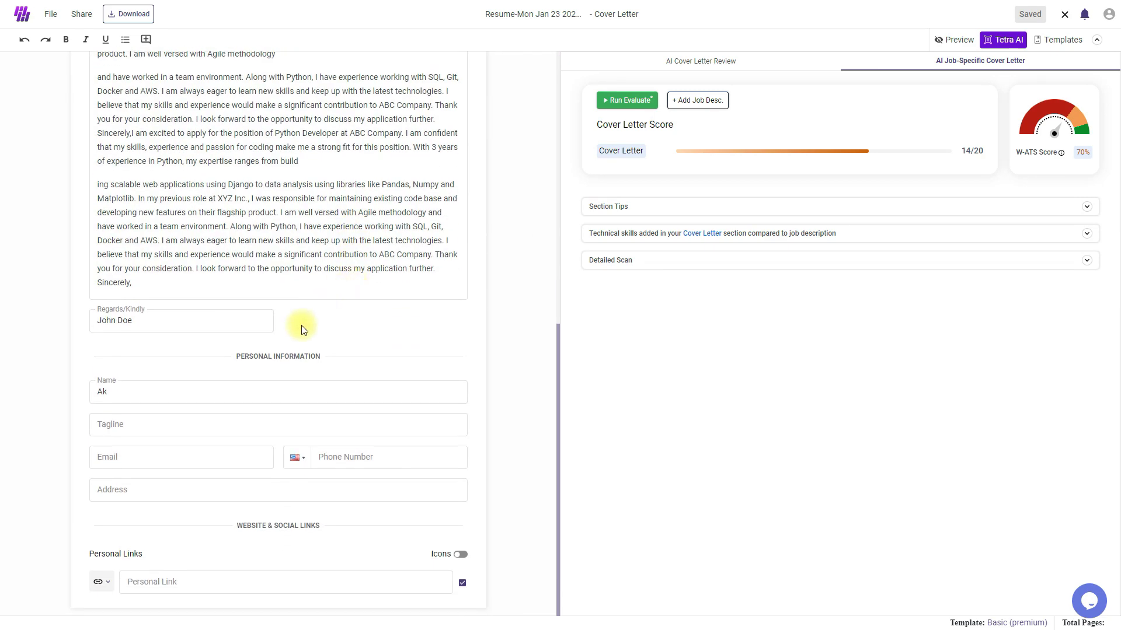
{"action": "scroll", "coordinate": [332, 318], "scroll_direction": "up", "scroll_amount": 5}
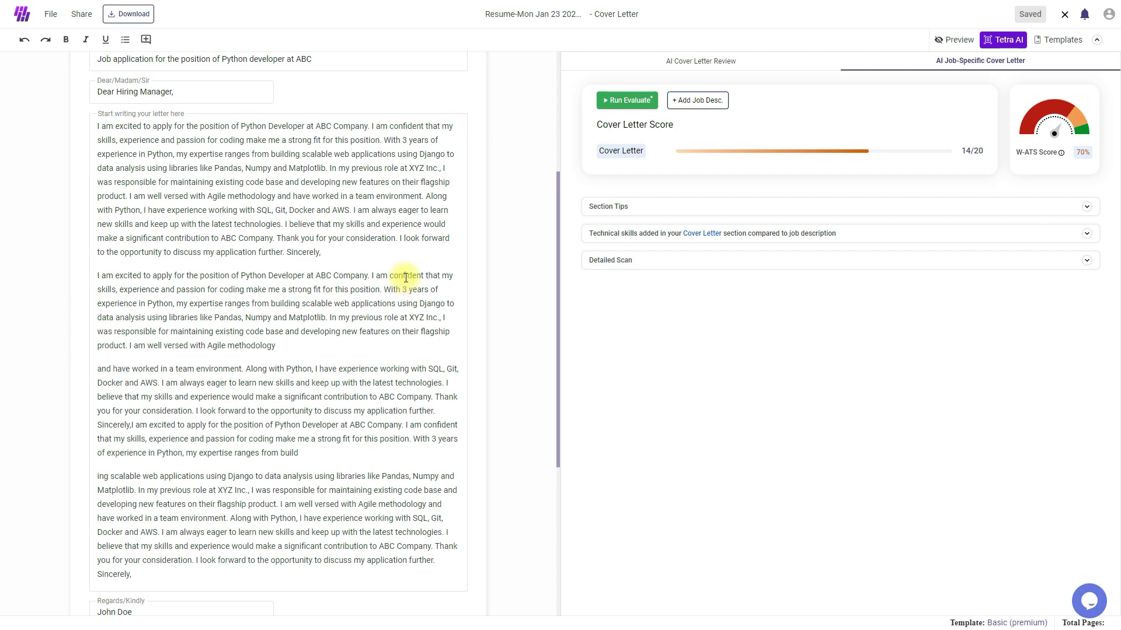
{"action": "scroll", "coordinate": [376, 283], "scroll_direction": "up", "scroll_amount": 4}
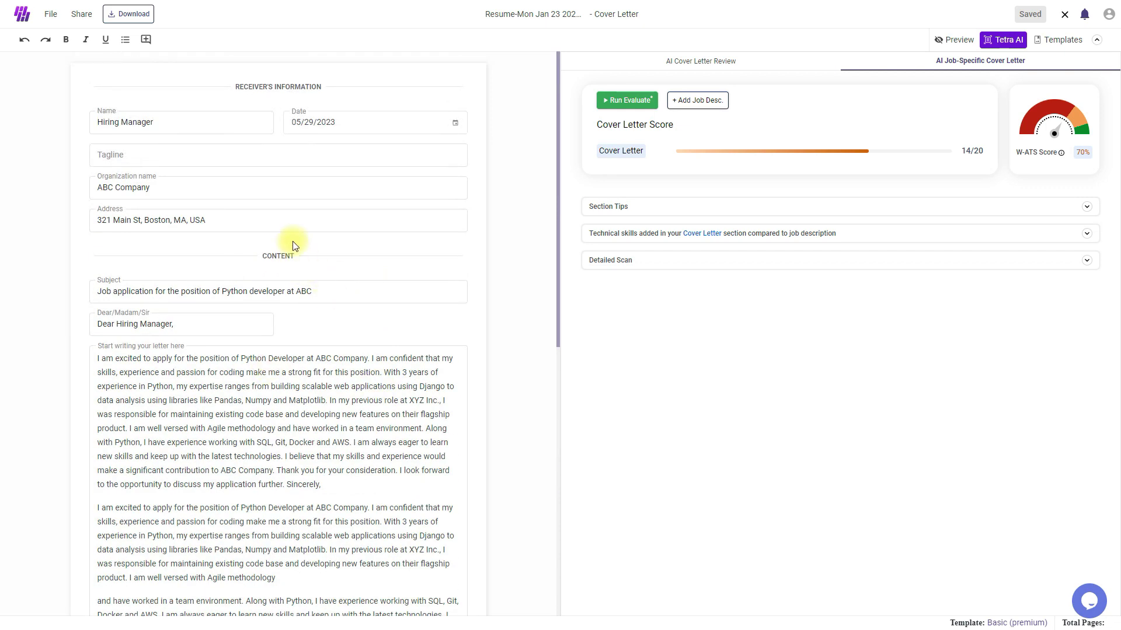
{"action": "scroll", "coordinate": [313, 471], "scroll_direction": "down", "scroll_amount": 9}
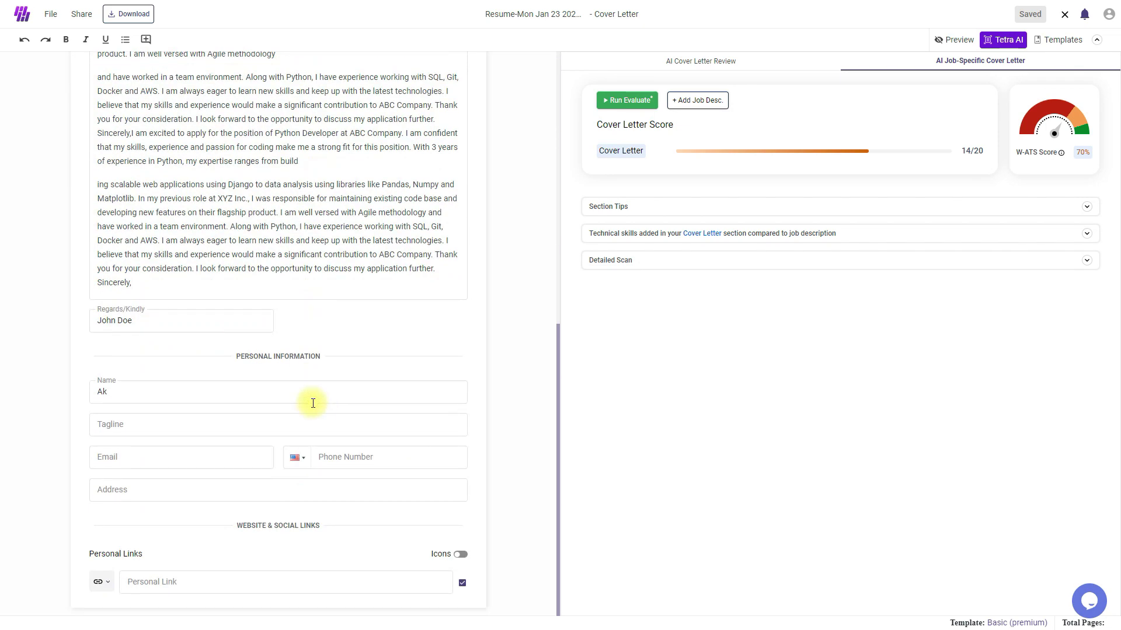
{"action": "scroll", "coordinate": [313, 403], "scroll_direction": "up", "scroll_amount": 9}
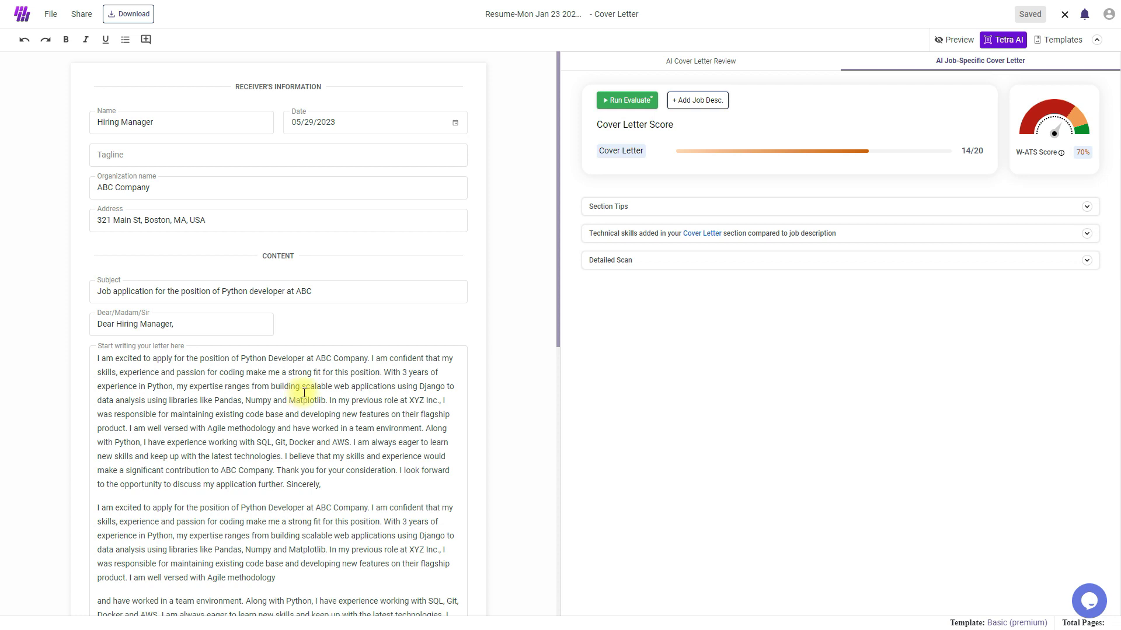
Show matched technical skills (python, sql, git), recheck the job description, and expand the detailed scan
{"action": "left_click", "coordinate": [629, 240]}
{"action": "left_click", "coordinate": [712, 100]}
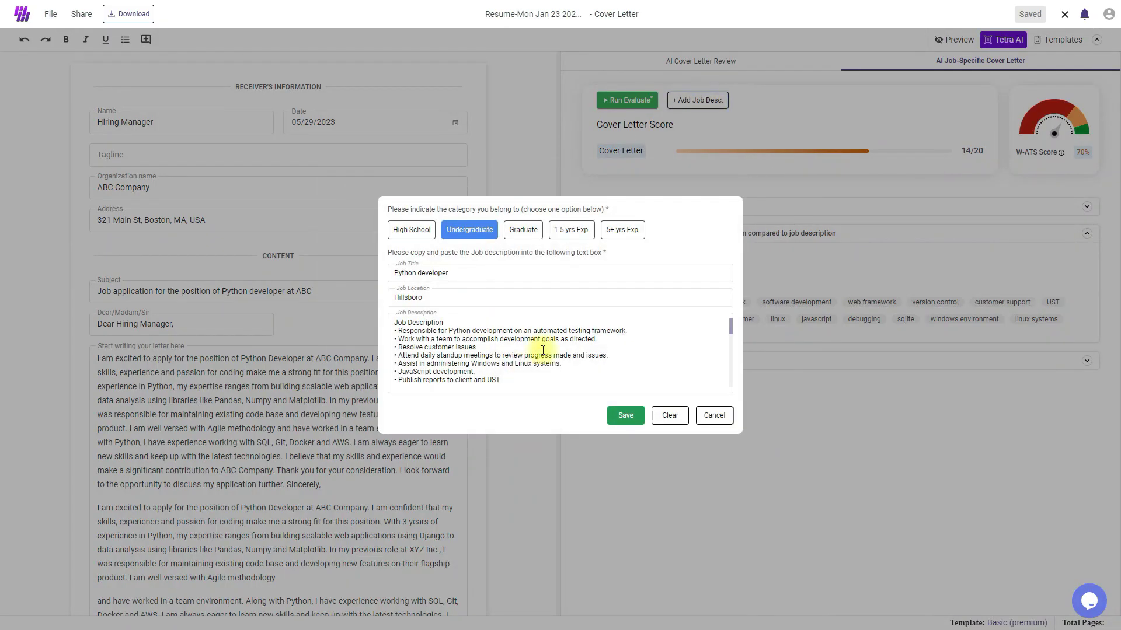
{"action": "left_click", "coordinate": [719, 416]}
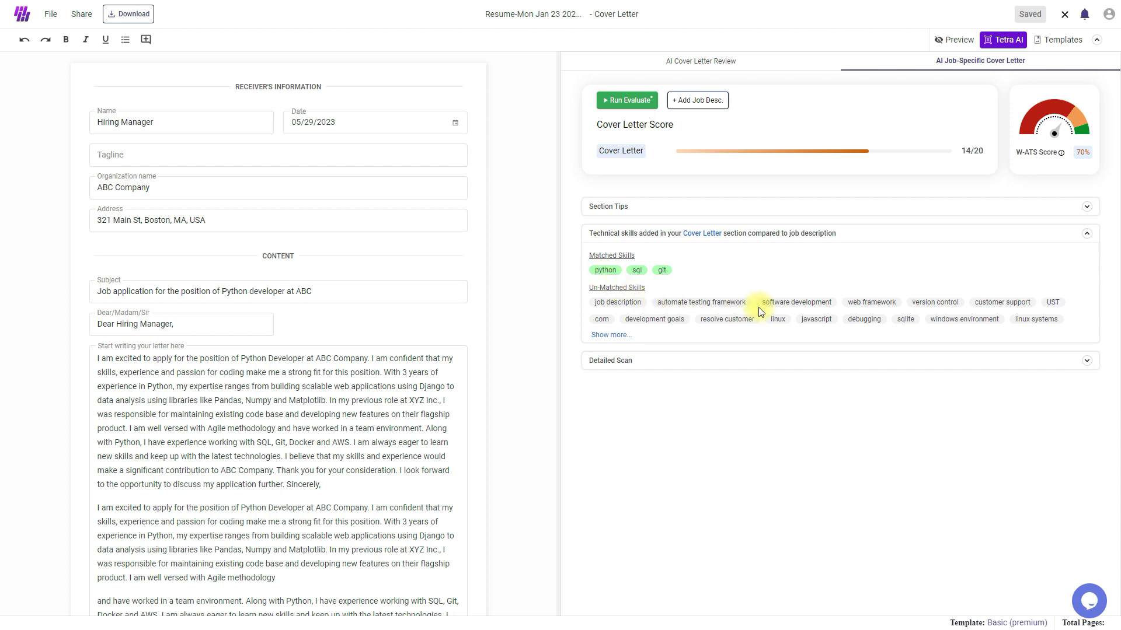
{"action": "scroll", "coordinate": [282, 401], "scroll_direction": "down", "scroll_amount": 3}
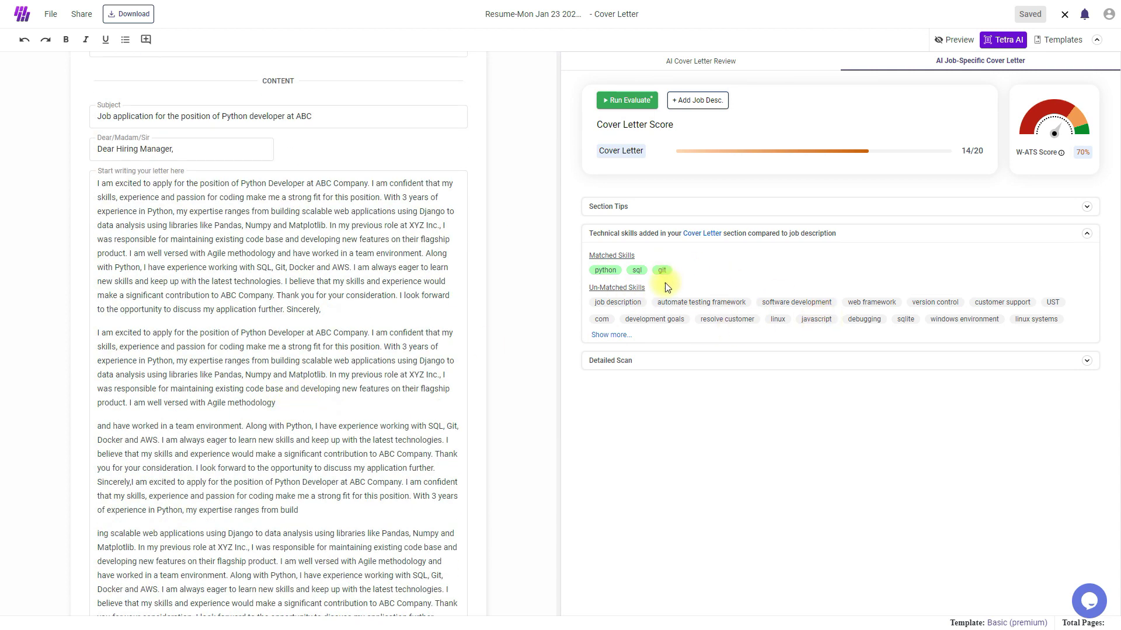
{"action": "left_click", "coordinate": [652, 360]}
Scroll through the detailed scan showing the 471-word body within the optimal 200–500 range
{"action": "scroll", "coordinate": [669, 355], "scroll_direction": "down", "scroll_amount": 3}
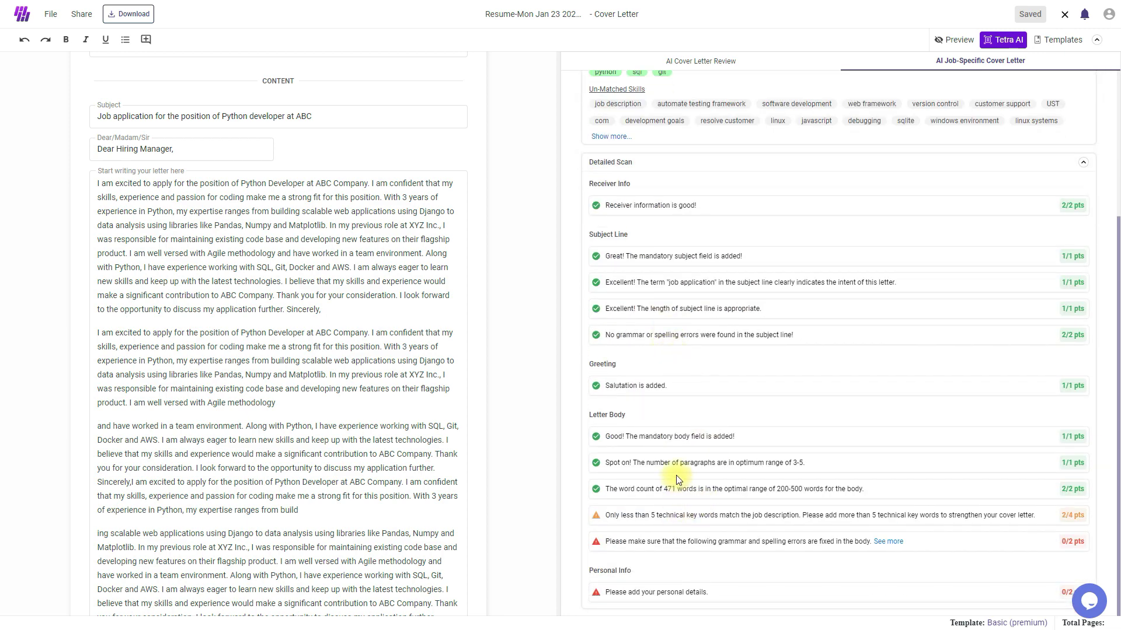
{"action": "scroll", "coordinate": [697, 417], "scroll_direction": "up", "scroll_amount": 3}
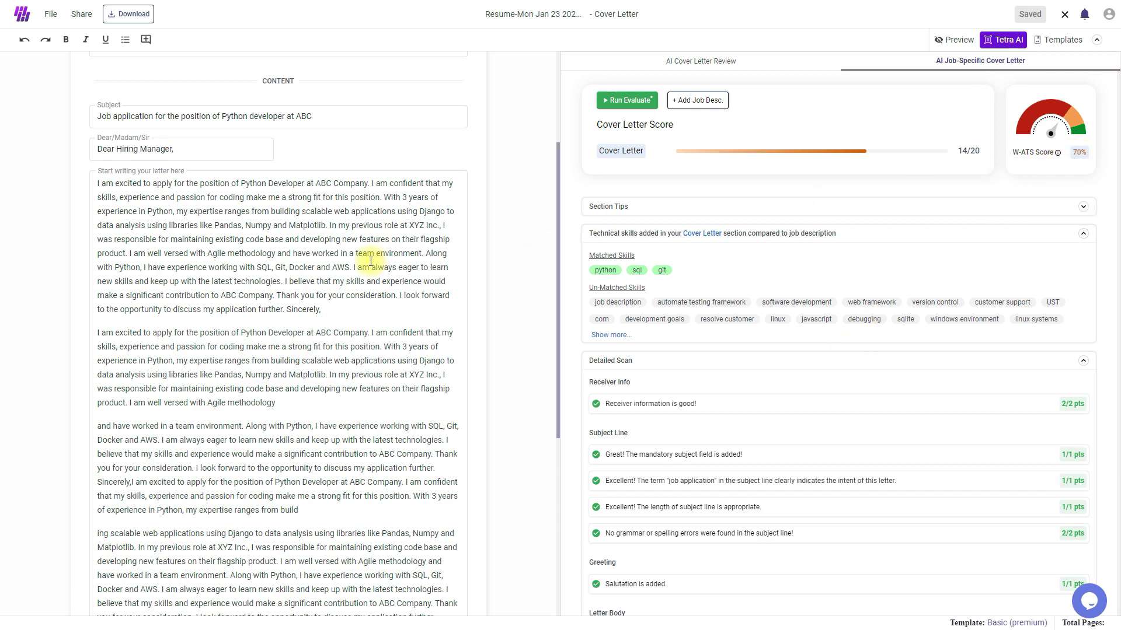
{"action": "scroll", "coordinate": [425, 273], "scroll_direction": "up", "scroll_amount": 3}
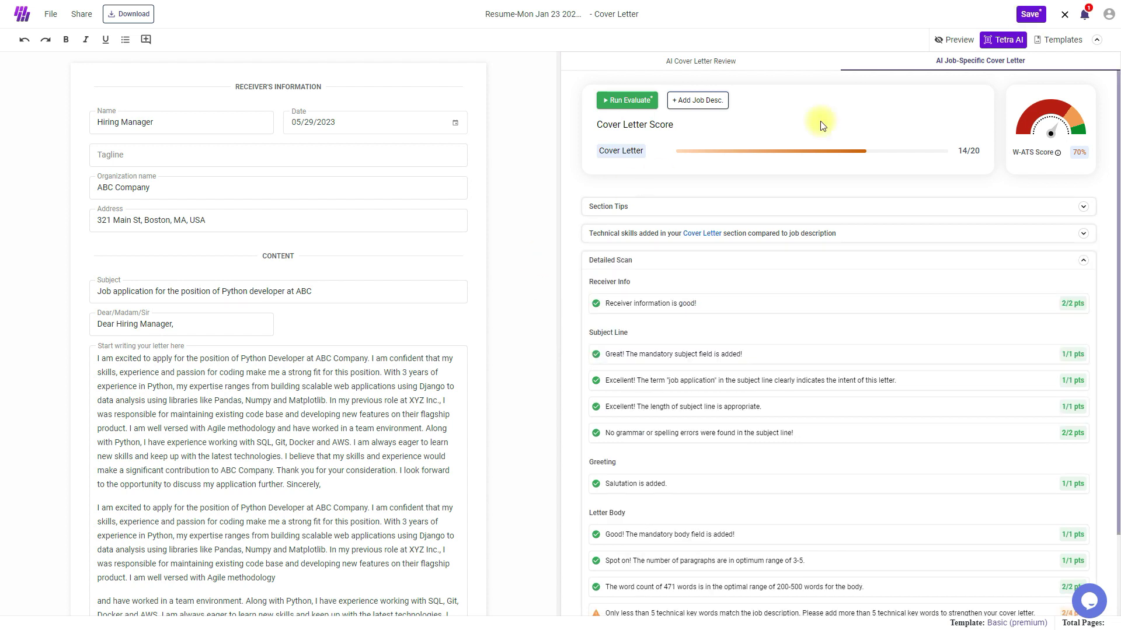
Save the cover letter, close the editor and go to the Review Services Listings page
{"action": "left_click", "coordinate": [1030, 14]}
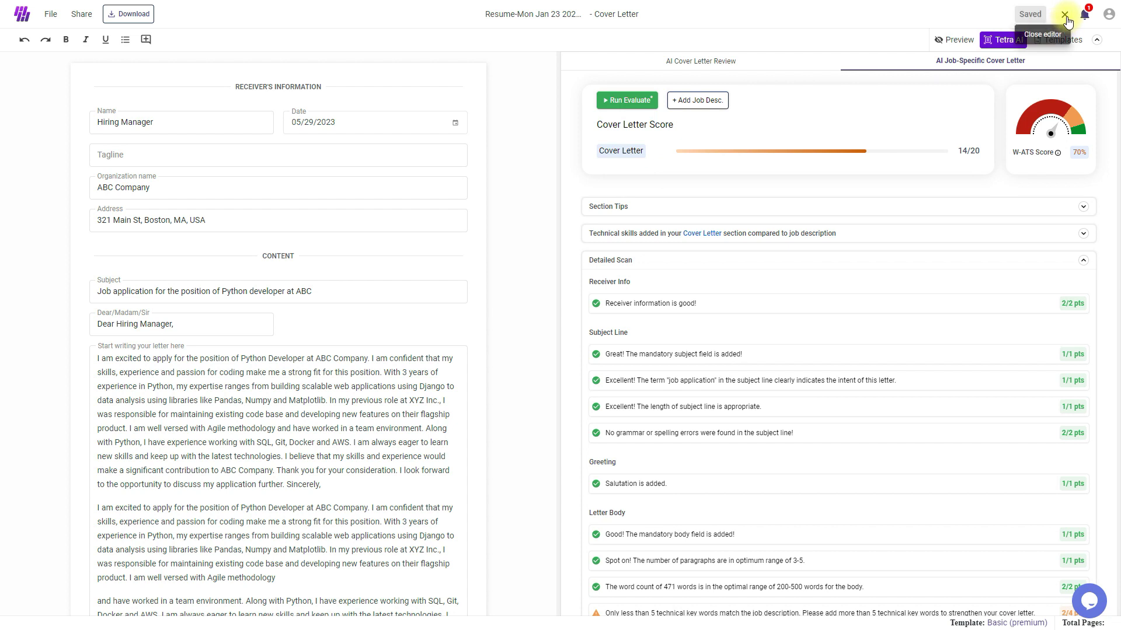
{"action": "left_click", "coordinate": [1064, 15]}
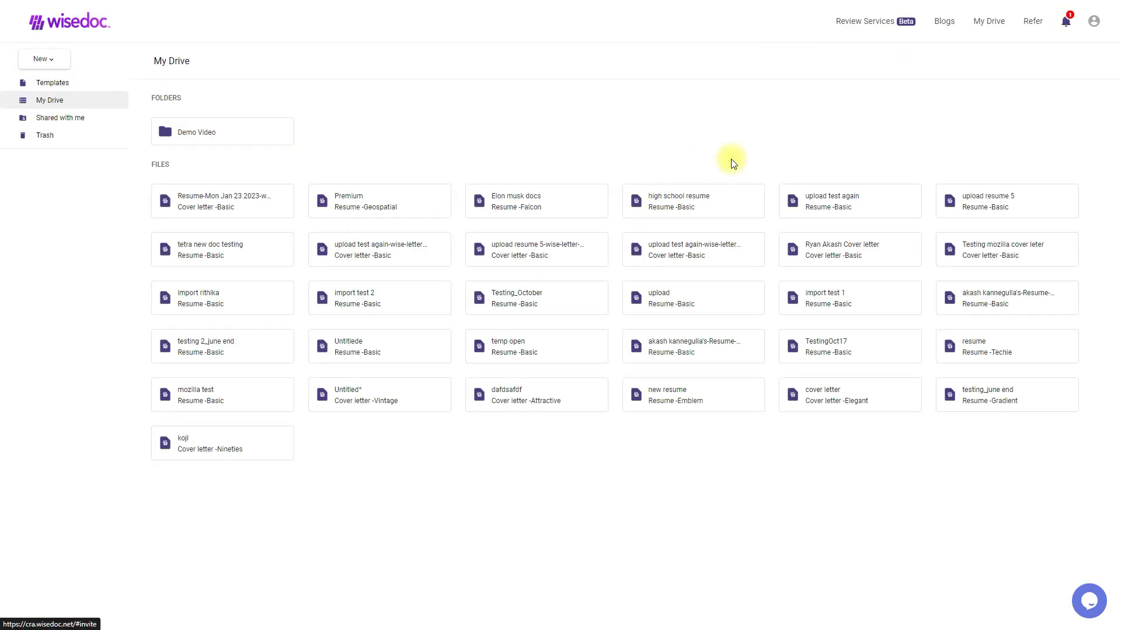
{"action": "left_click", "coordinate": [872, 22]}
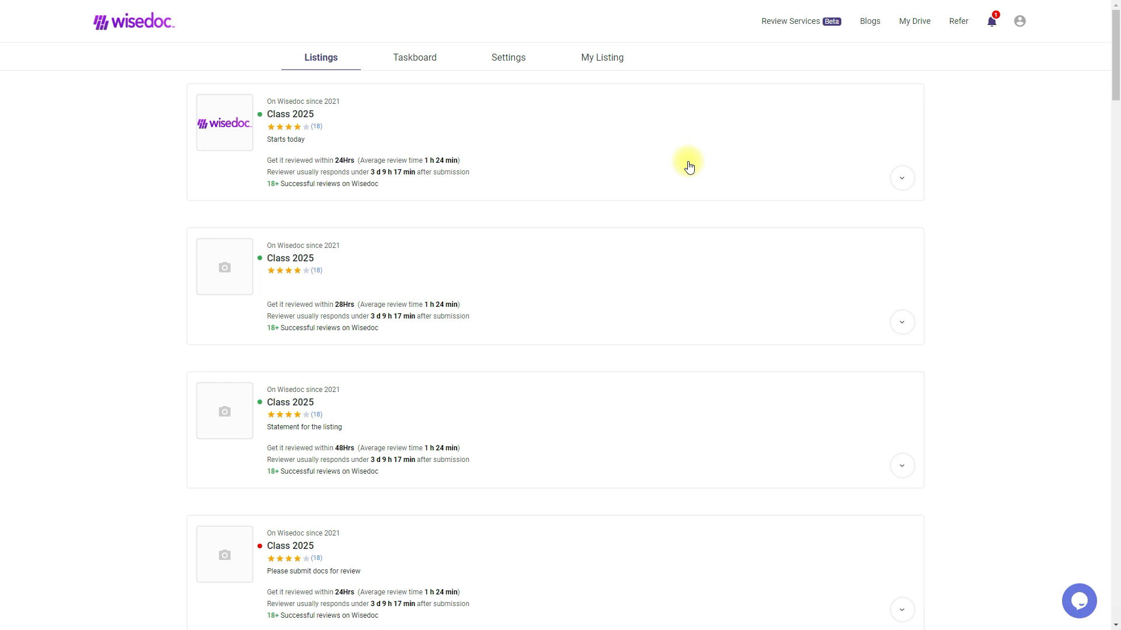
Choose the first listing's Cover letter service and attach the cover letter file from My Drive
{"action": "left_click", "coordinate": [503, 140]}
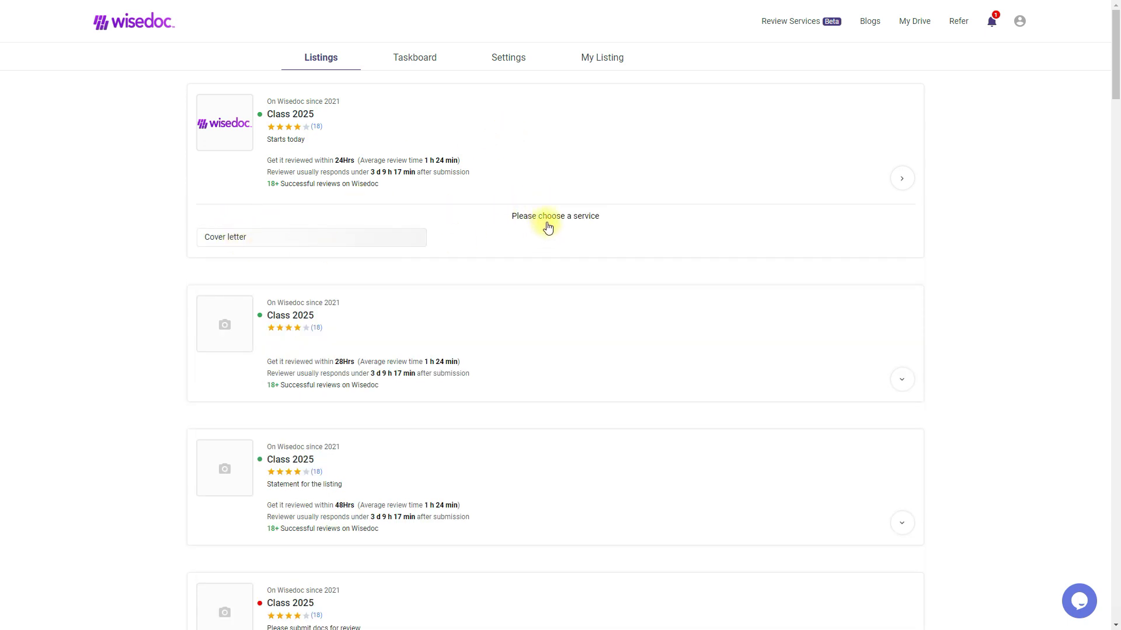
{"action": "left_click", "coordinate": [260, 242]}
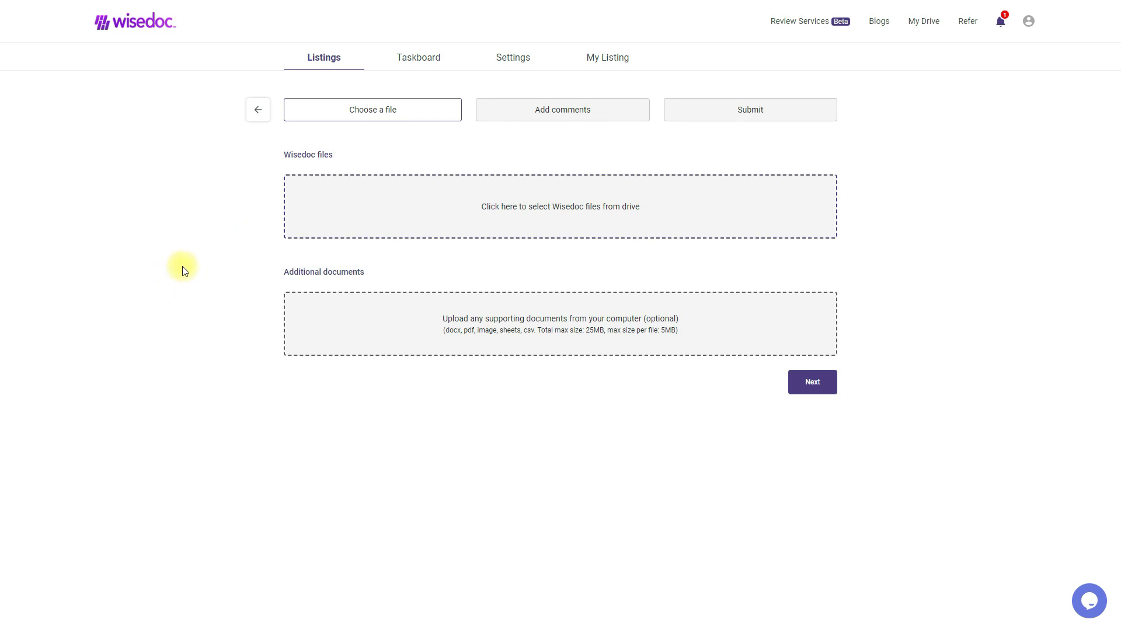
{"action": "left_click", "coordinate": [540, 218]}
{"action": "left_click", "coordinate": [412, 186]}
{"action": "left_click", "coordinate": [742, 286]}
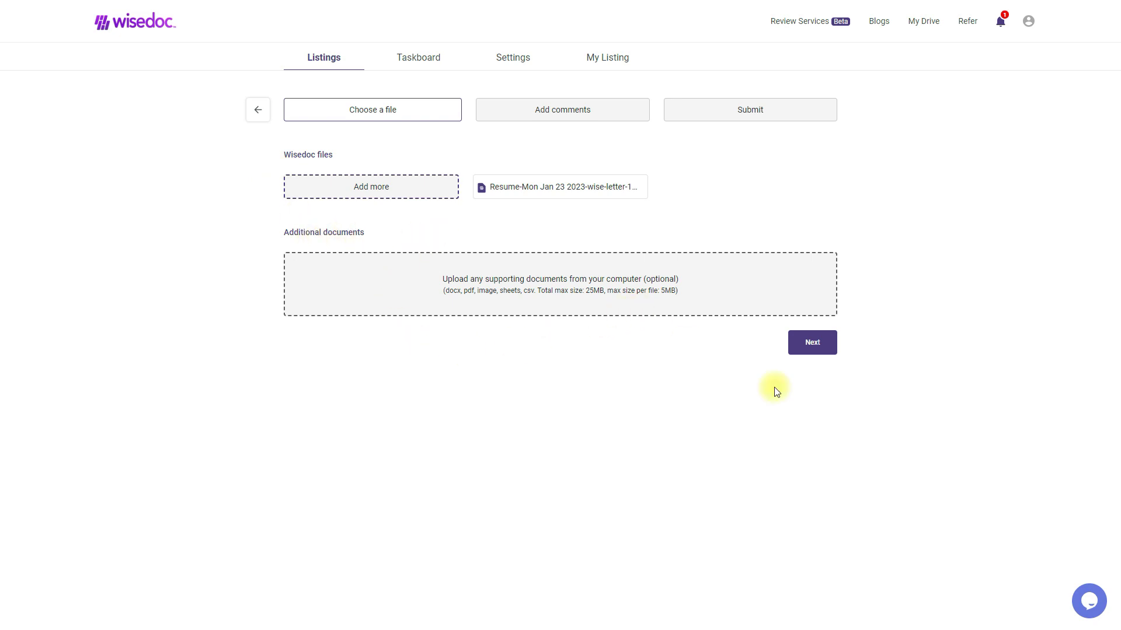
Add the comment 'Hi Advisor, Please review my document for python position at google.'
{"action": "left_click", "coordinate": [815, 348]}
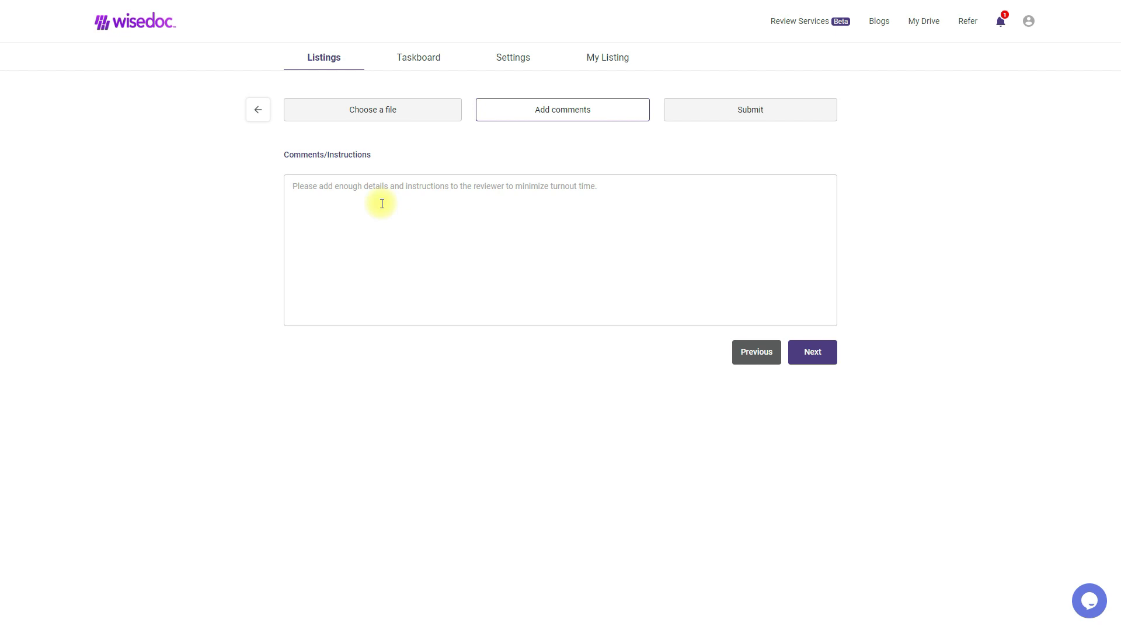
{"action": "type", "text": "Hi Advis"}
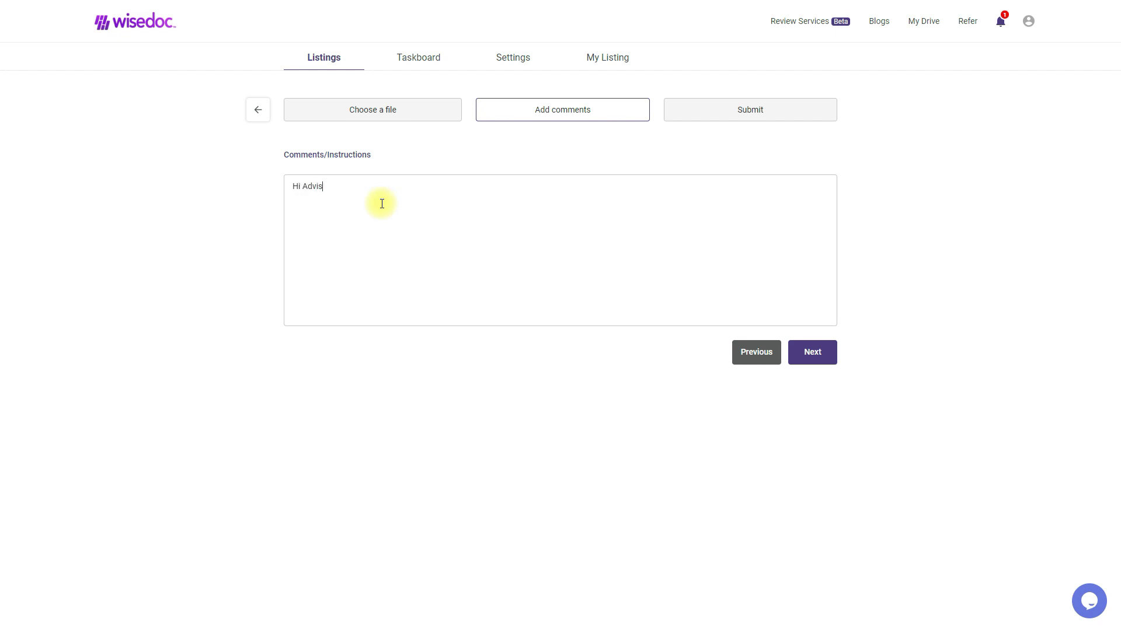
{"action": "type", "text": "or, Please revew"}
{"action": "key", "text": "BackSpace"}
{"action": "key", "text": "BackSpace"}
{"action": "type", "text": "iew my document for python"}
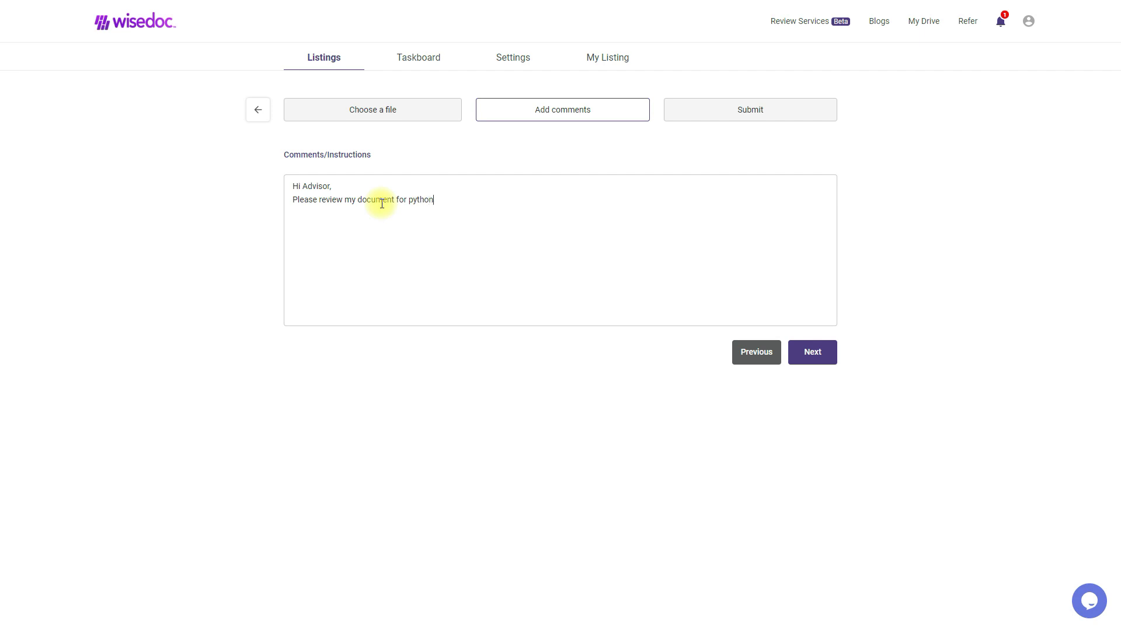
{"action": "type", "text": " position at google."}
Proceed to the request summary page and submit the cover letter review
{"action": "left_click", "coordinate": [812, 352]}
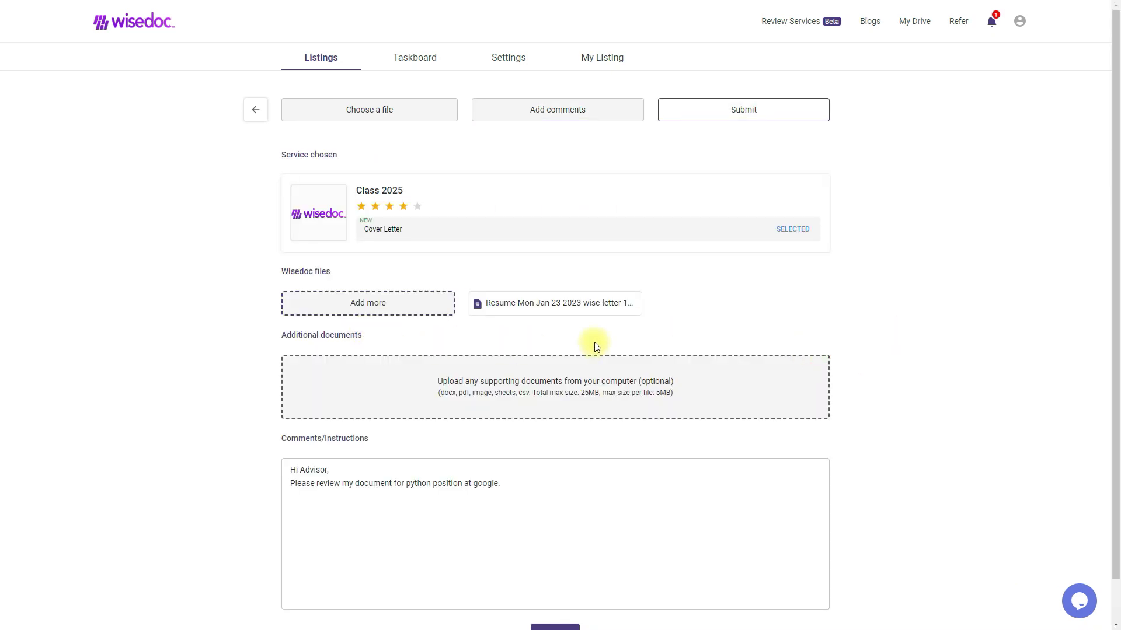
{"action": "scroll", "coordinate": [594, 342], "scroll_direction": "down", "scroll_amount": 1}
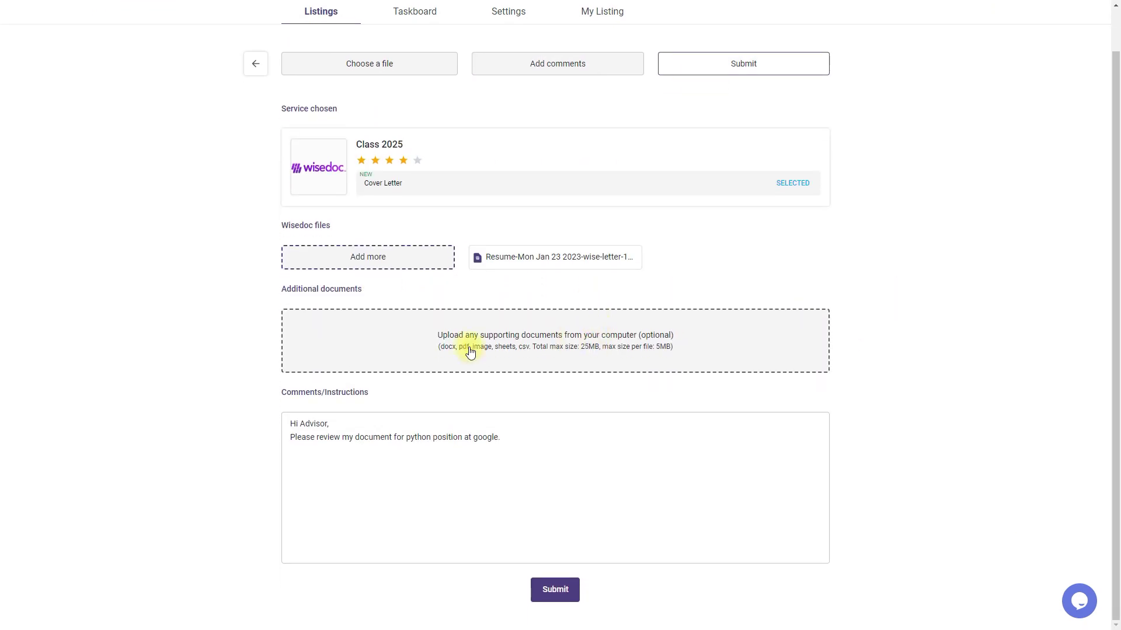
{"action": "left_click", "coordinate": [561, 596]}
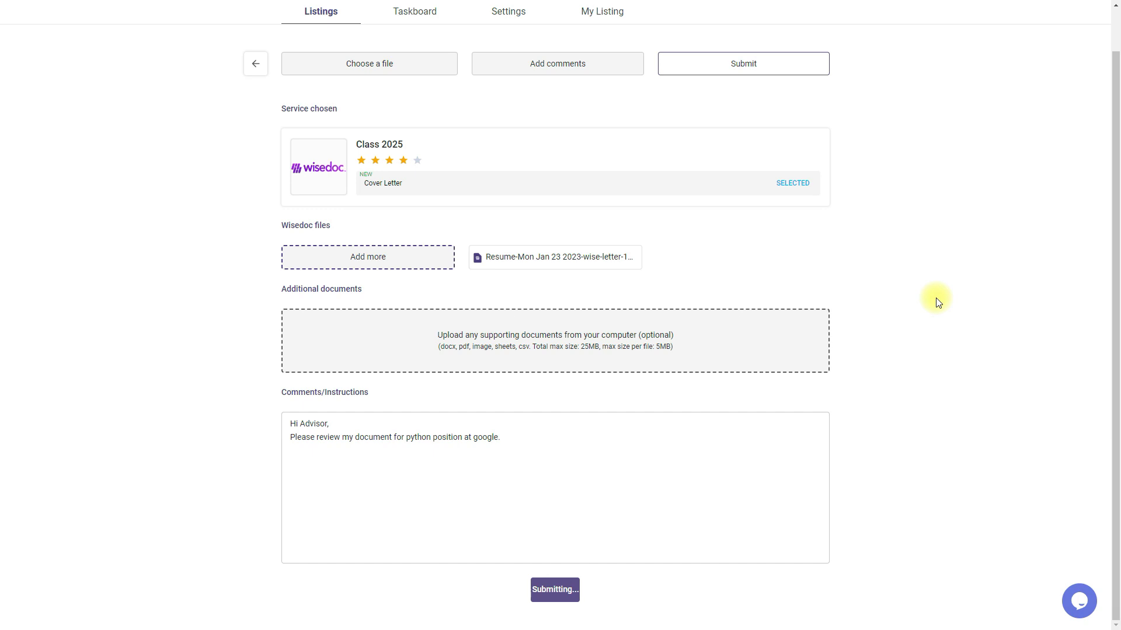